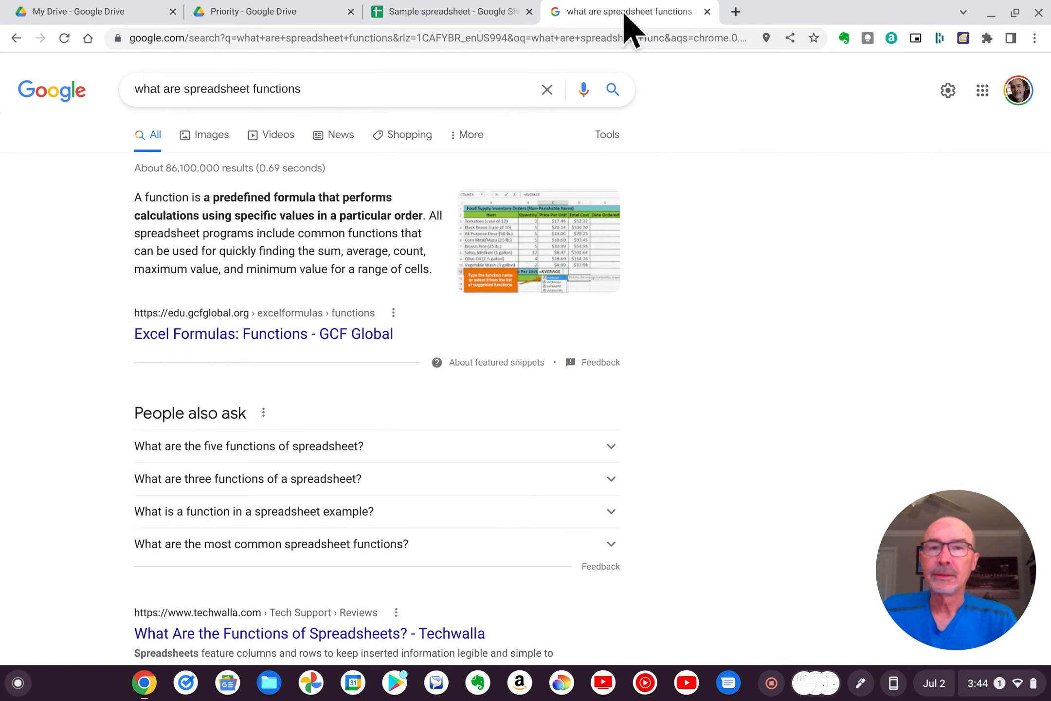
Switch to the Sample spreadsheet and look through the list of available functions.
left_click(457, 17)
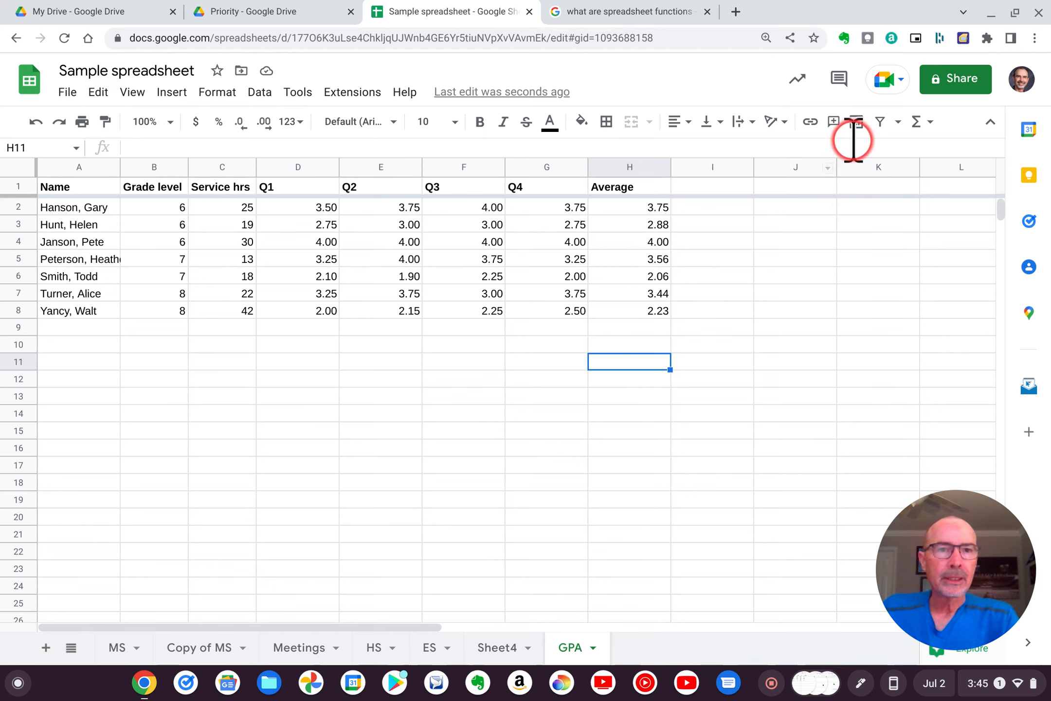
left_click(917, 125)
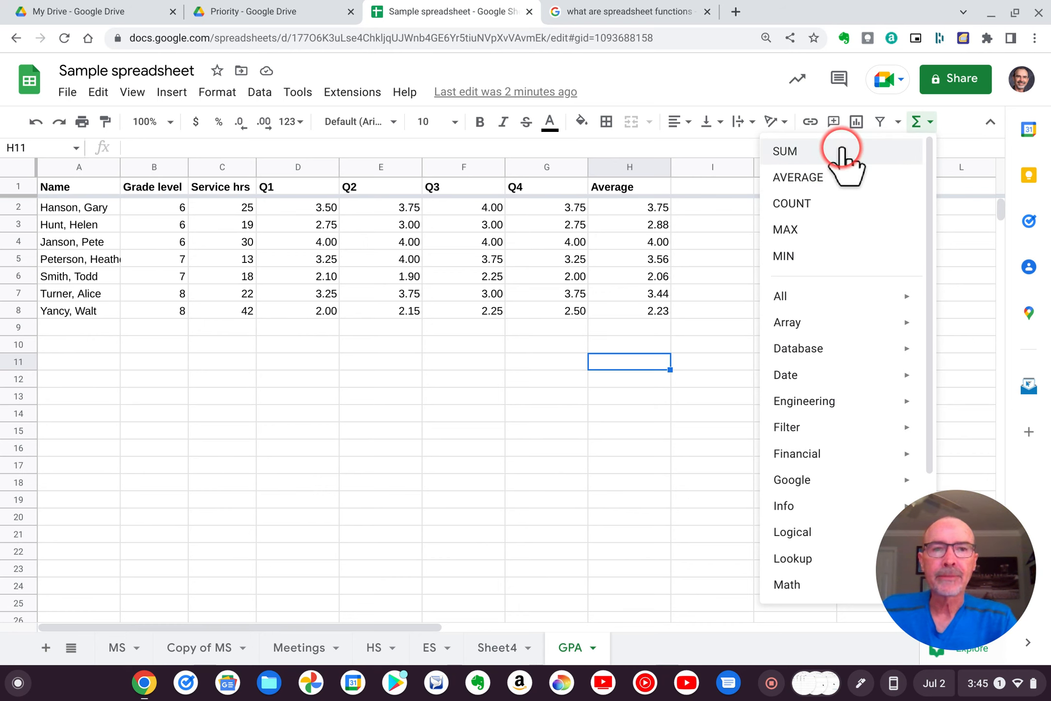
left_click(448, 466)
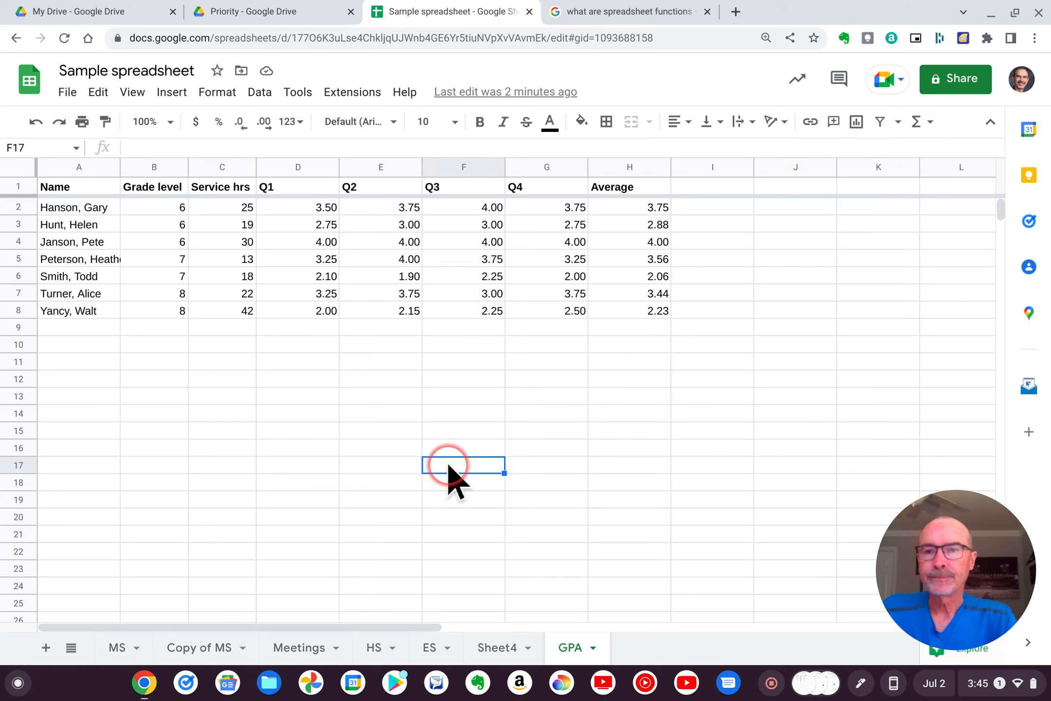
Total the service hours in cell C9 with the SUM function over C2:C8.
left_click(239, 329)
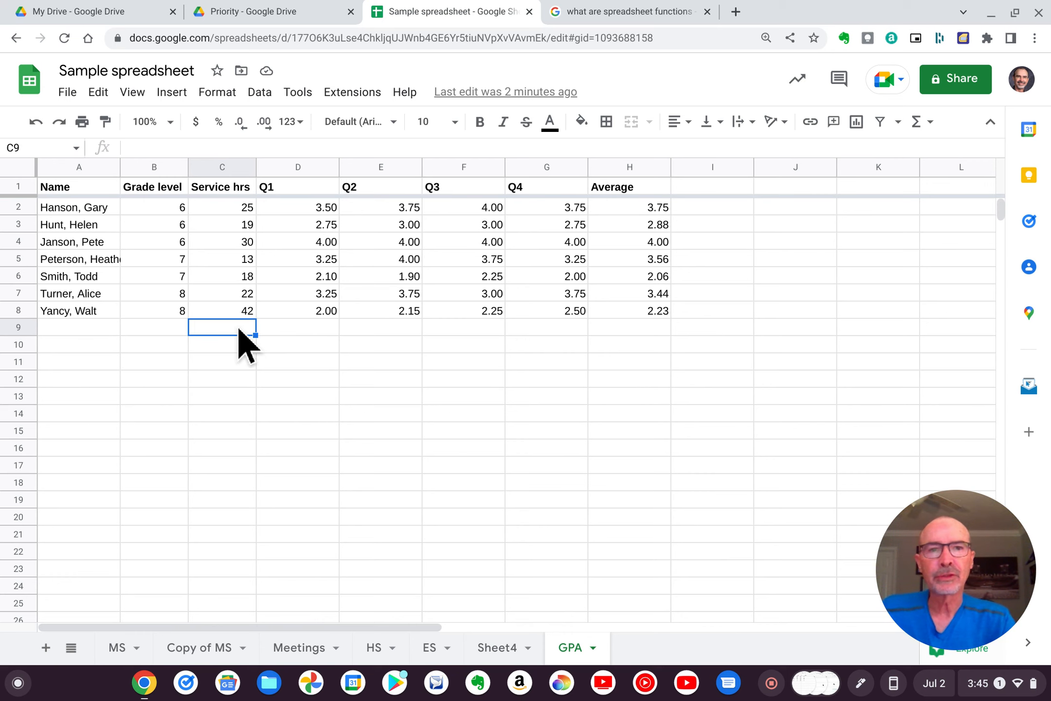
left_click(916, 123)
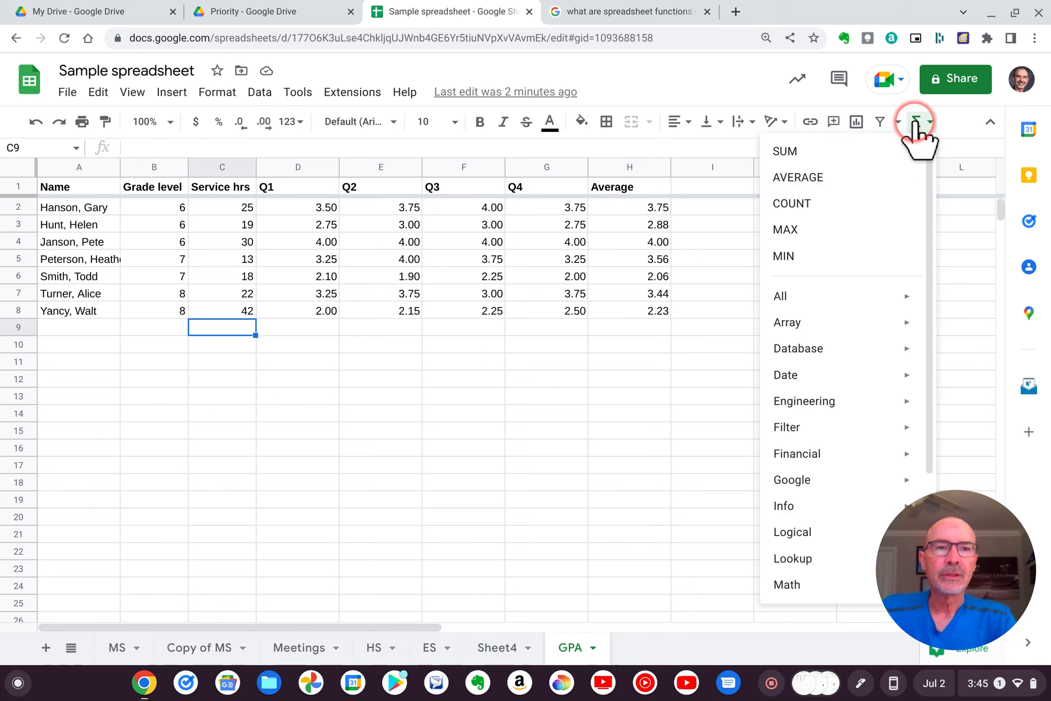
left_click(806, 150)
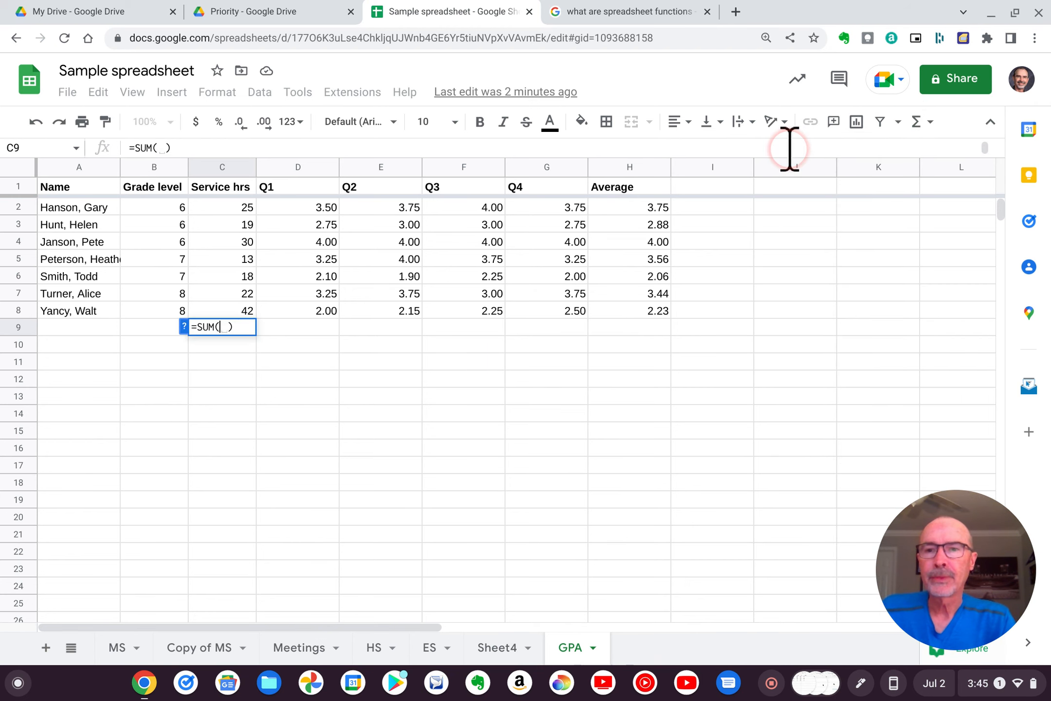
left_click(227, 209)
left_click_drag(226, 208, 225, 308)
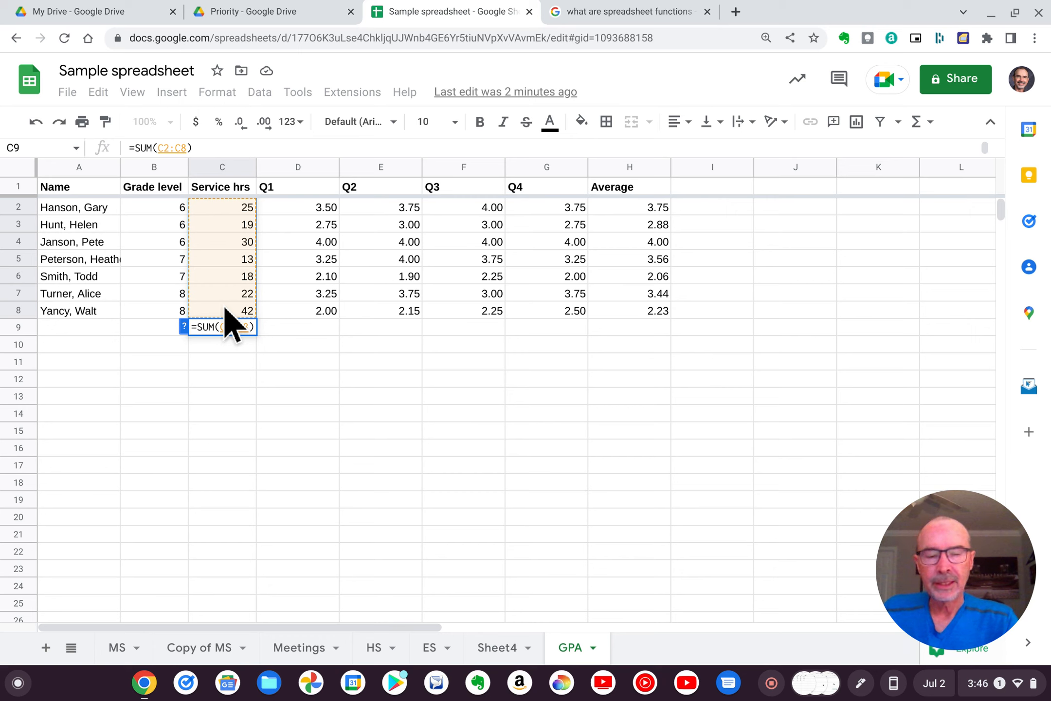
key("Return")
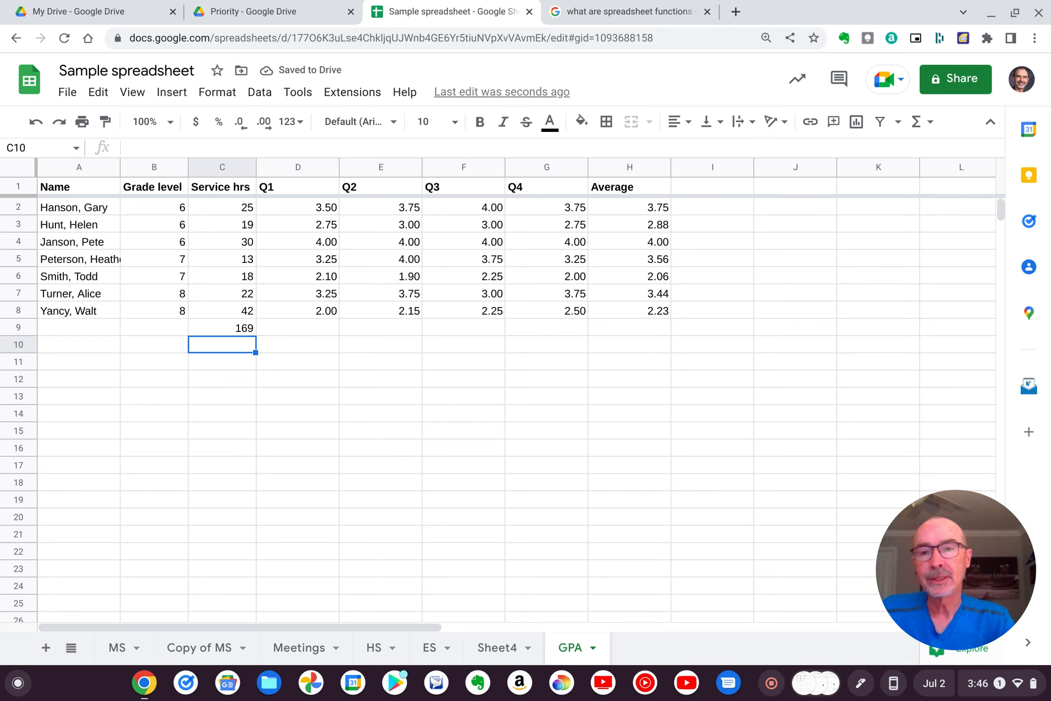
Replace the total in cell C9 with the AVERAGE of the service hours in C2:C8.
left_click(236, 326)
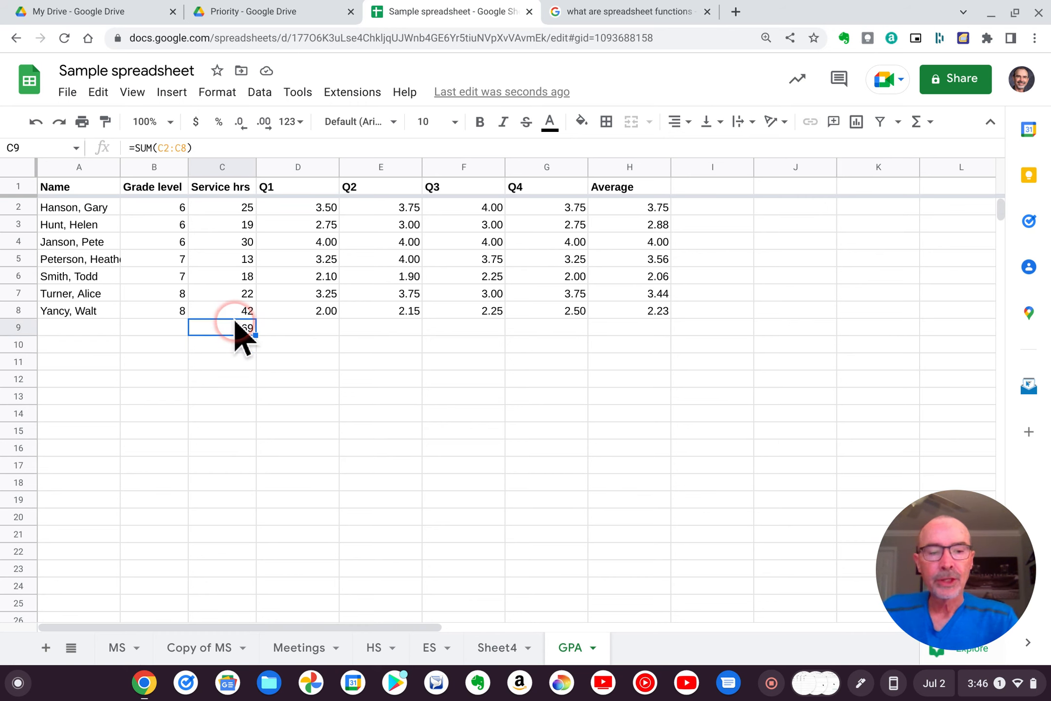
key("BackSpace")
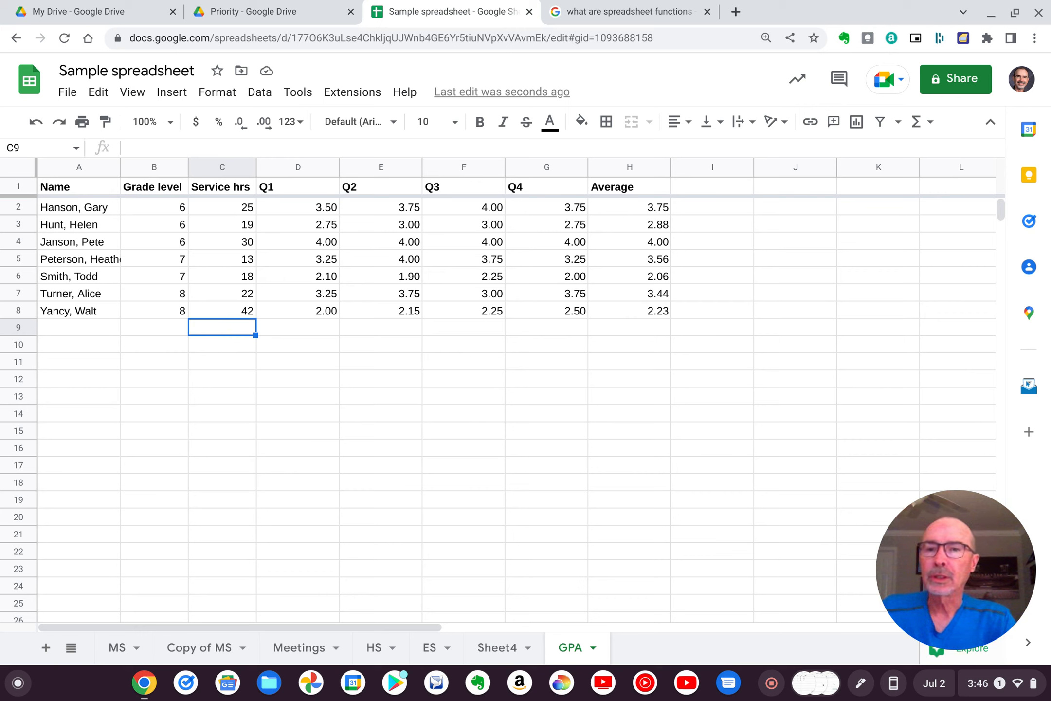
left_click(916, 123)
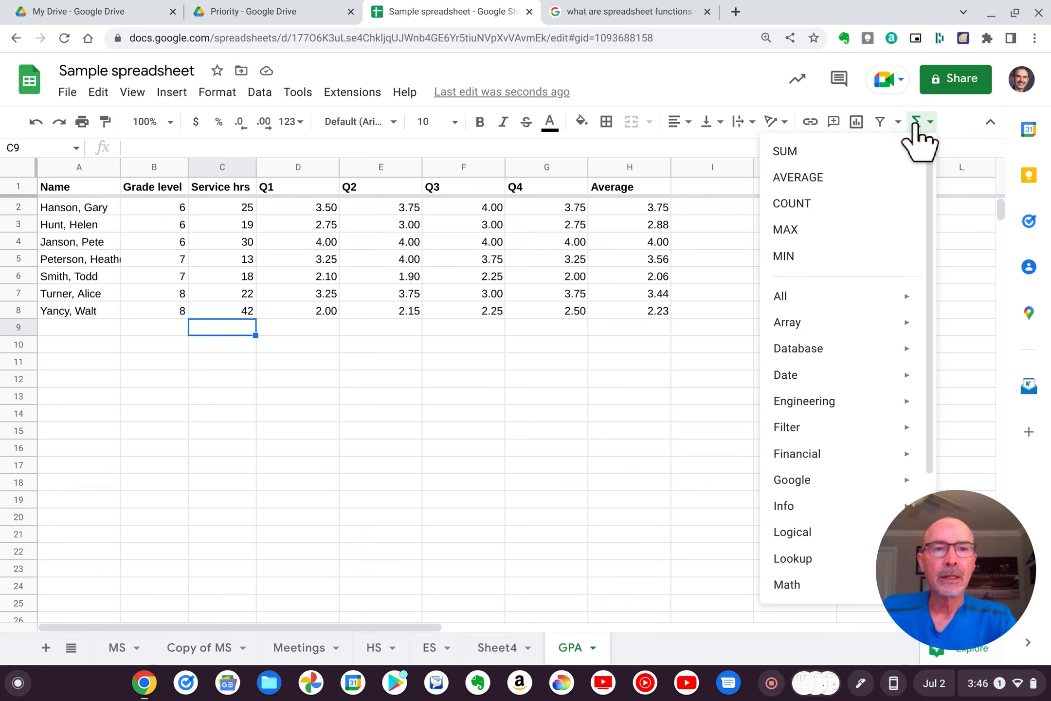
left_click(828, 178)
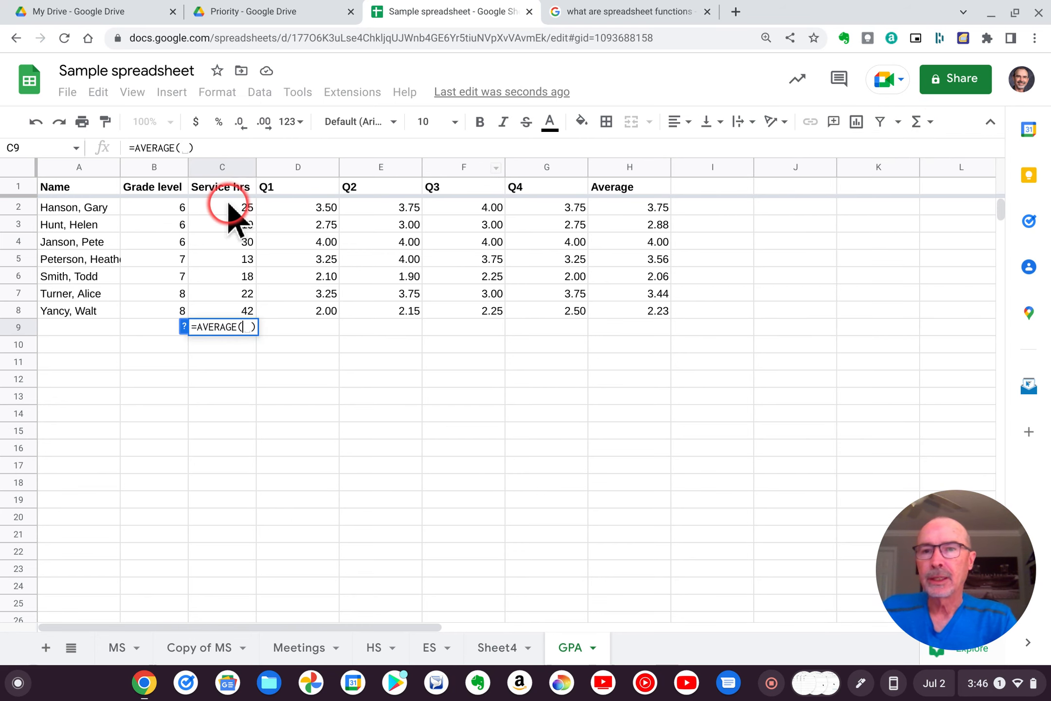
left_click_drag(228, 204, 229, 305)
key("Return")
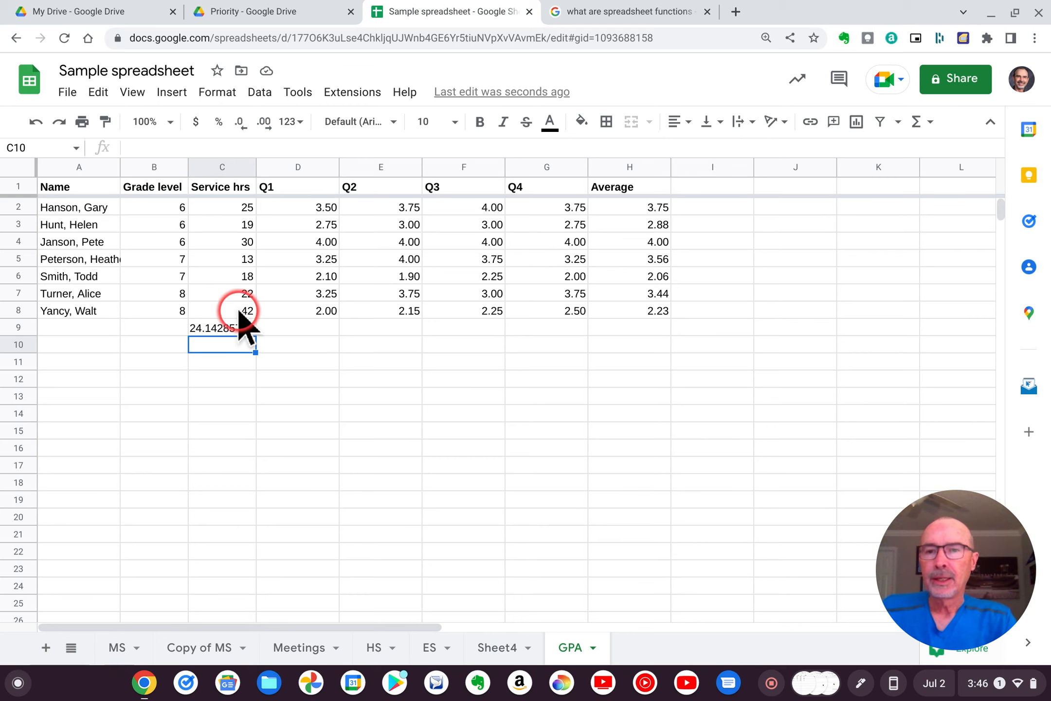
Clear the service hours average from cell C9 and delete the contents of the Average column, H2:H8.
left_click(230, 327)
key("Delete")
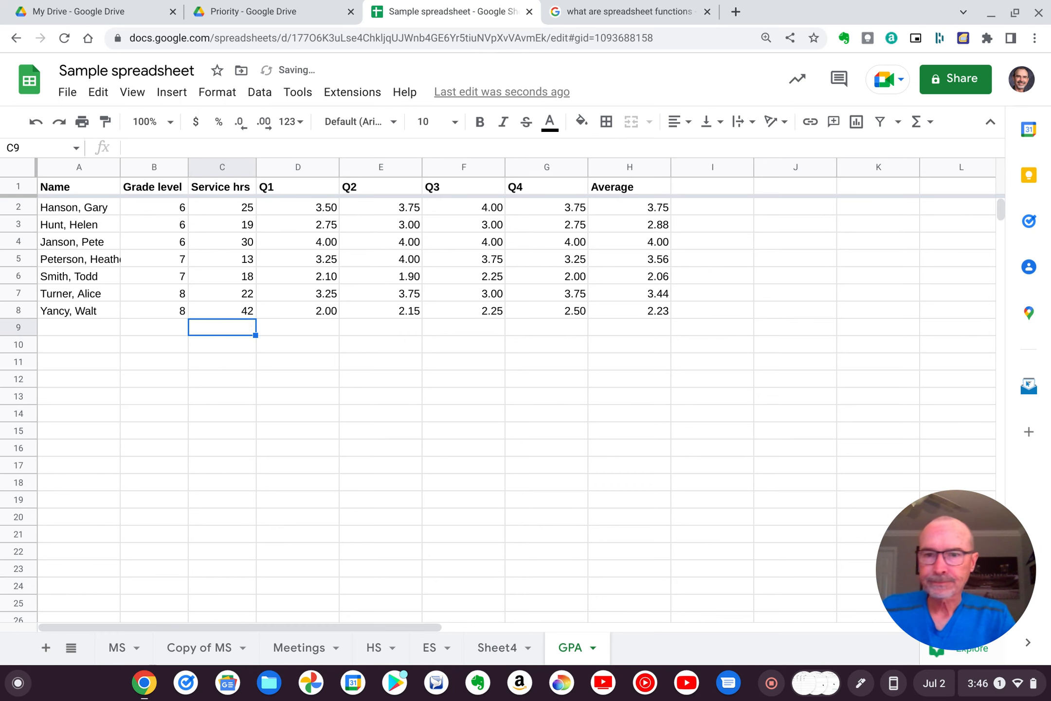
left_click_drag(641, 206, 634, 304)
key("Delete")
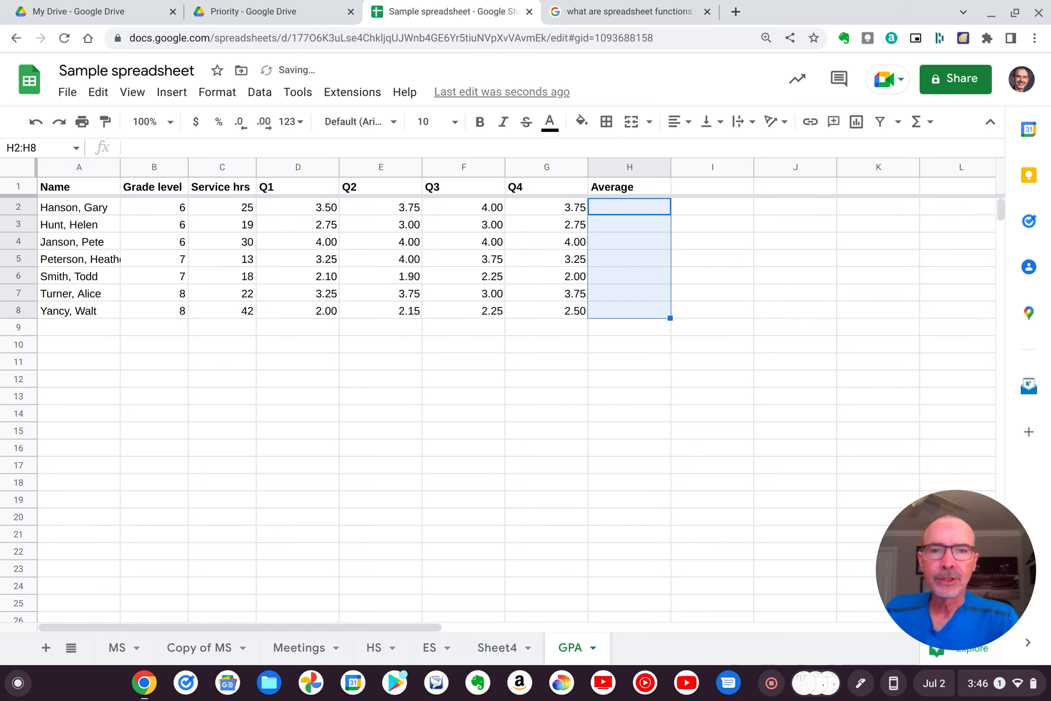
left_click(511, 396)
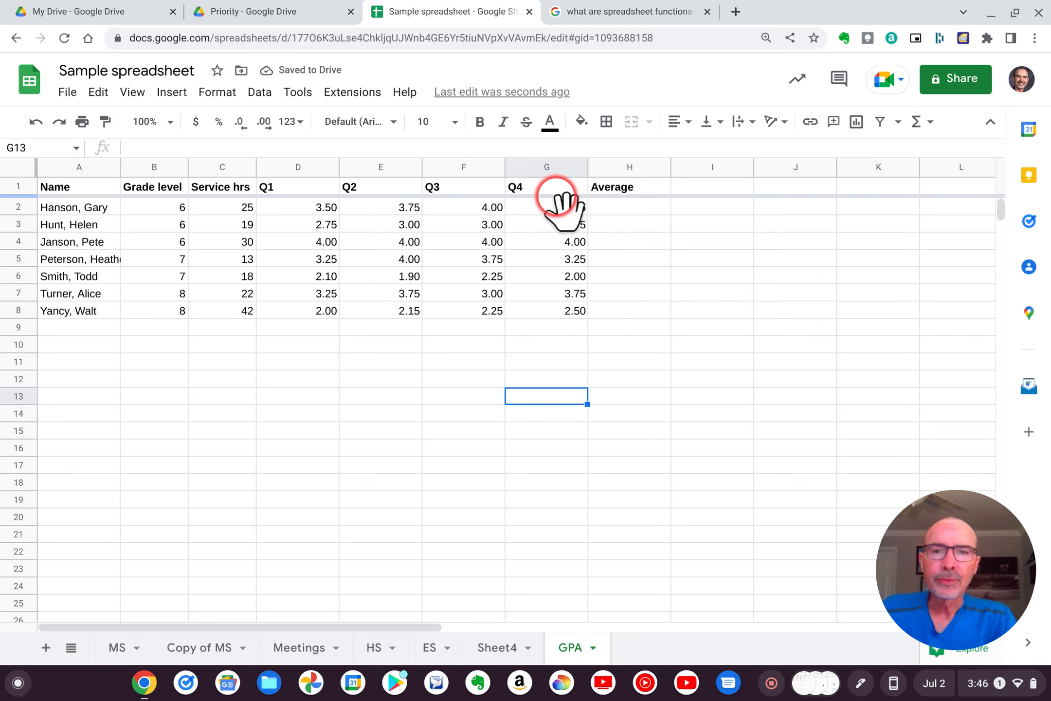
Calculate the first student's average in H2 with the AVERAGE function over the Q1 to Q4 grades, D2:G2.
left_click(614, 208)
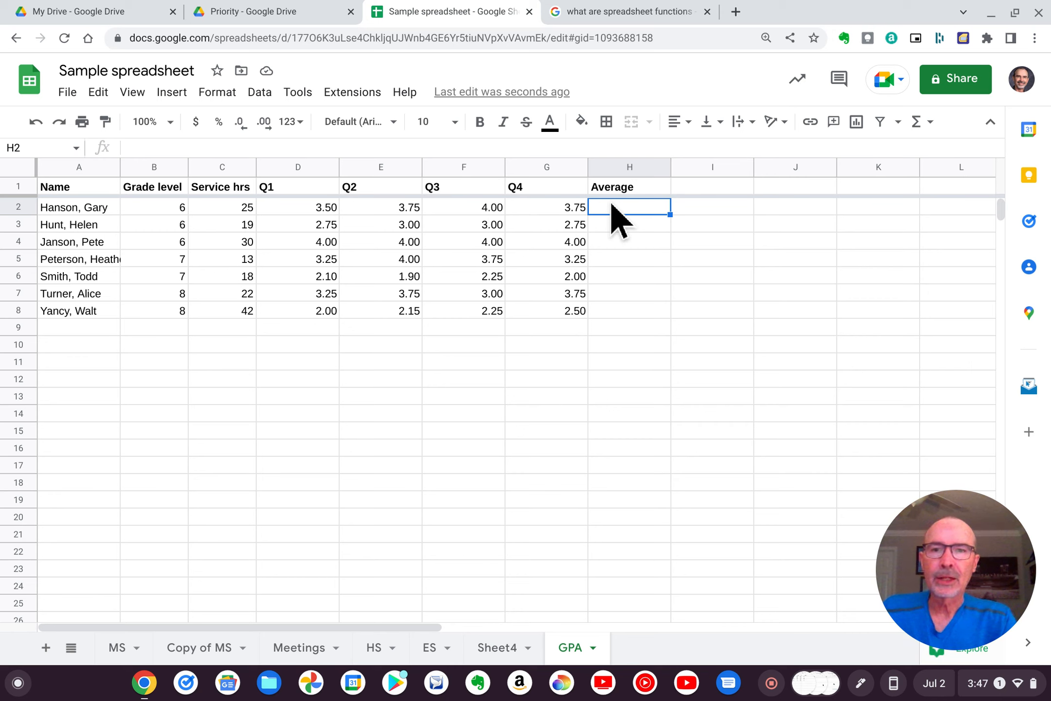
left_click(760, 275)
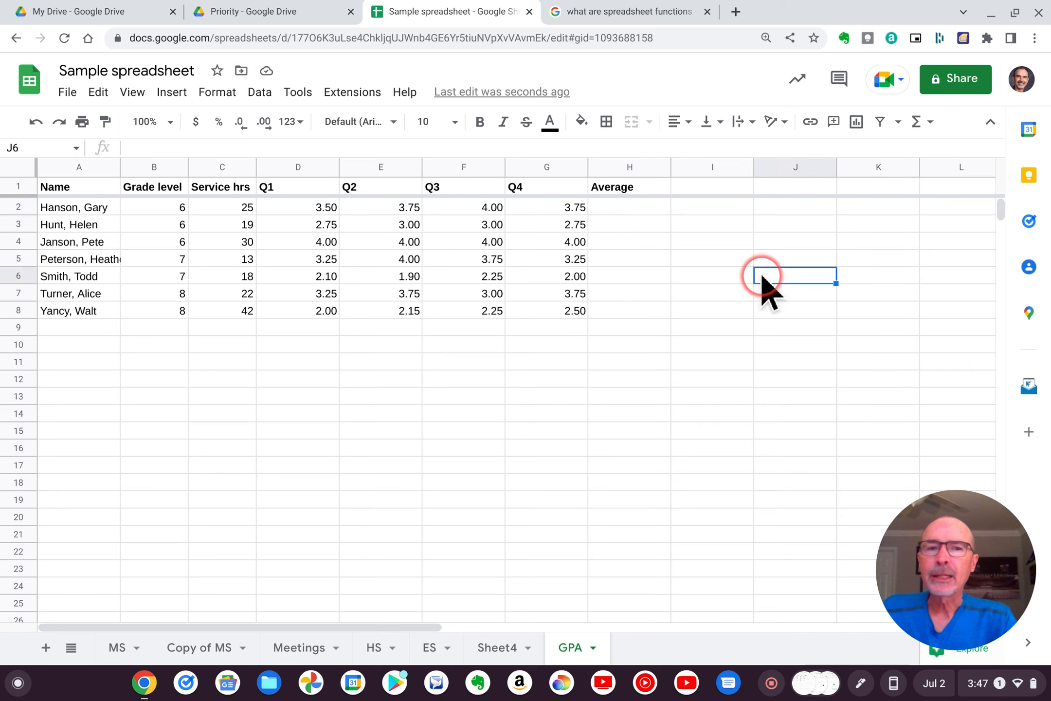
left_click(845, 241)
left_click(633, 207)
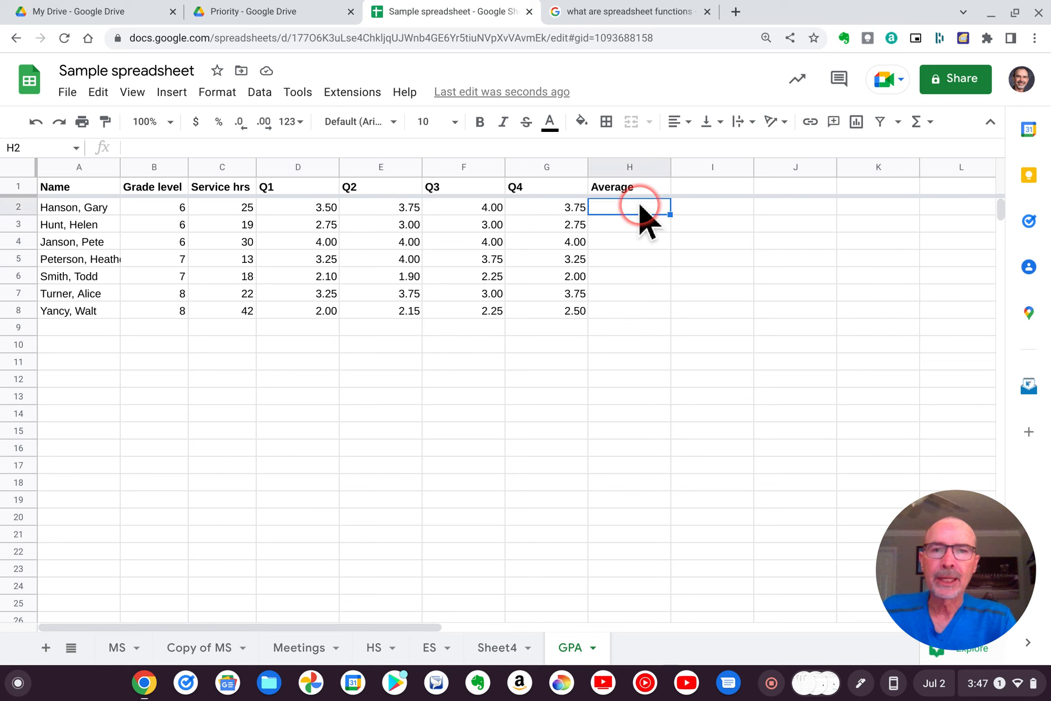
left_click(916, 123)
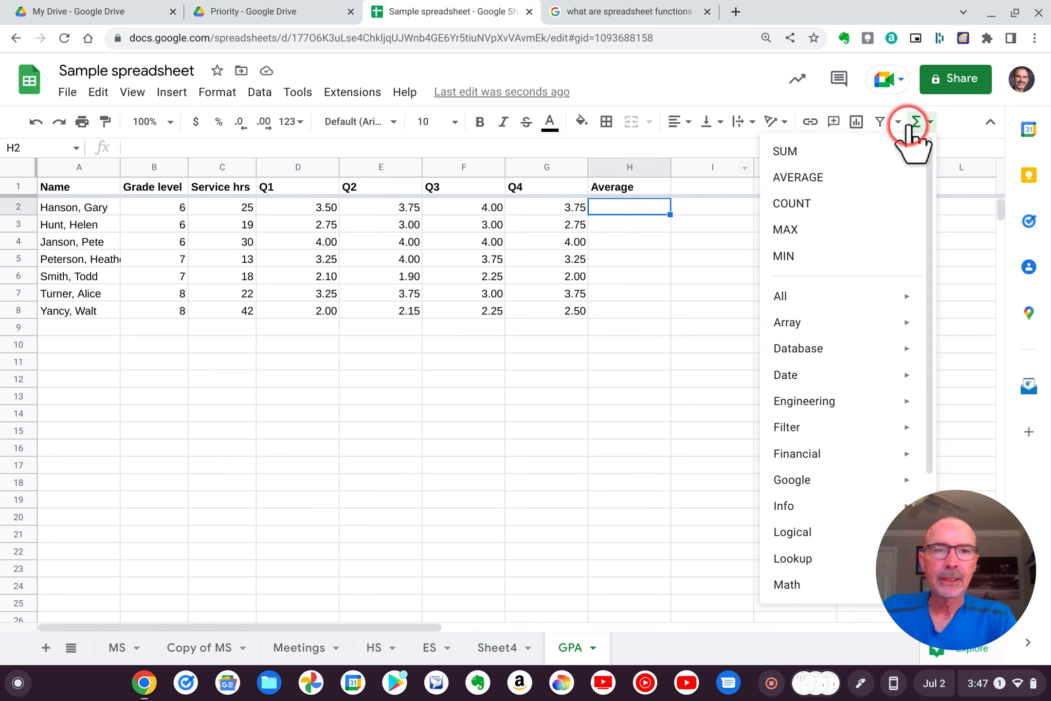
left_click(827, 177)
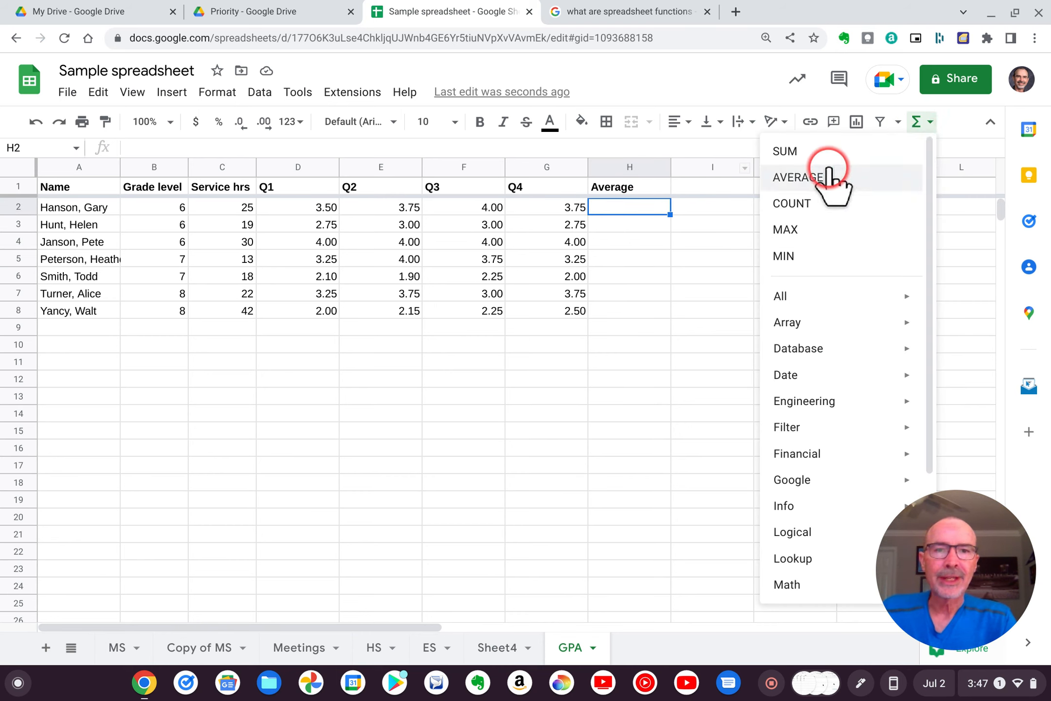
left_click(291, 207)
left_click_drag(291, 208, 540, 208)
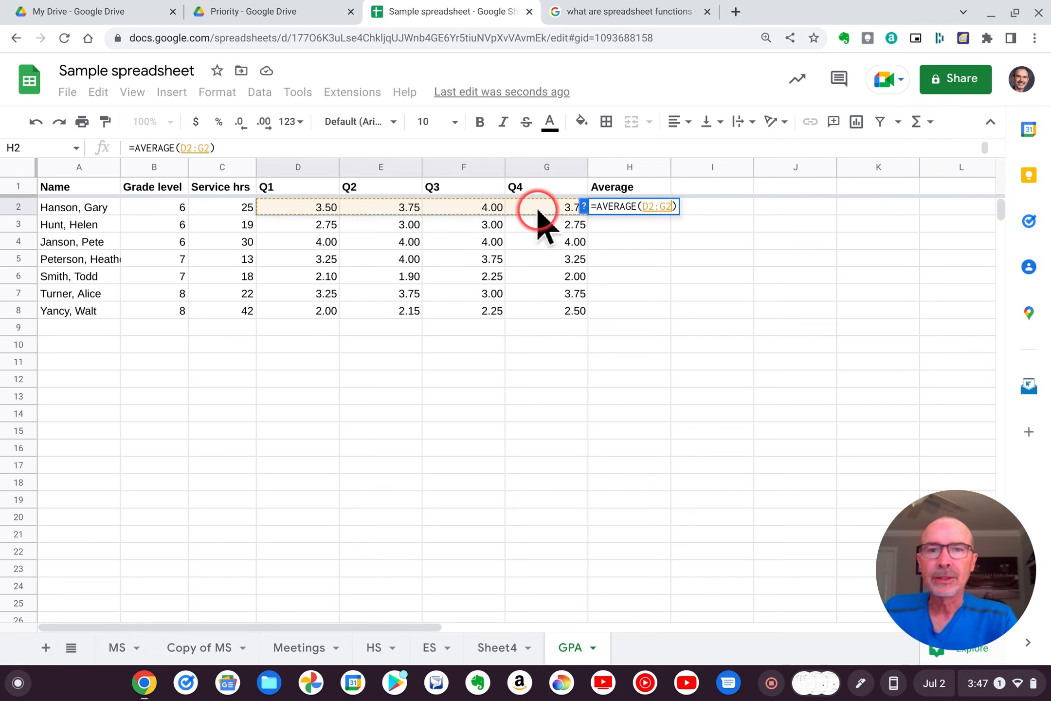
key("Return")
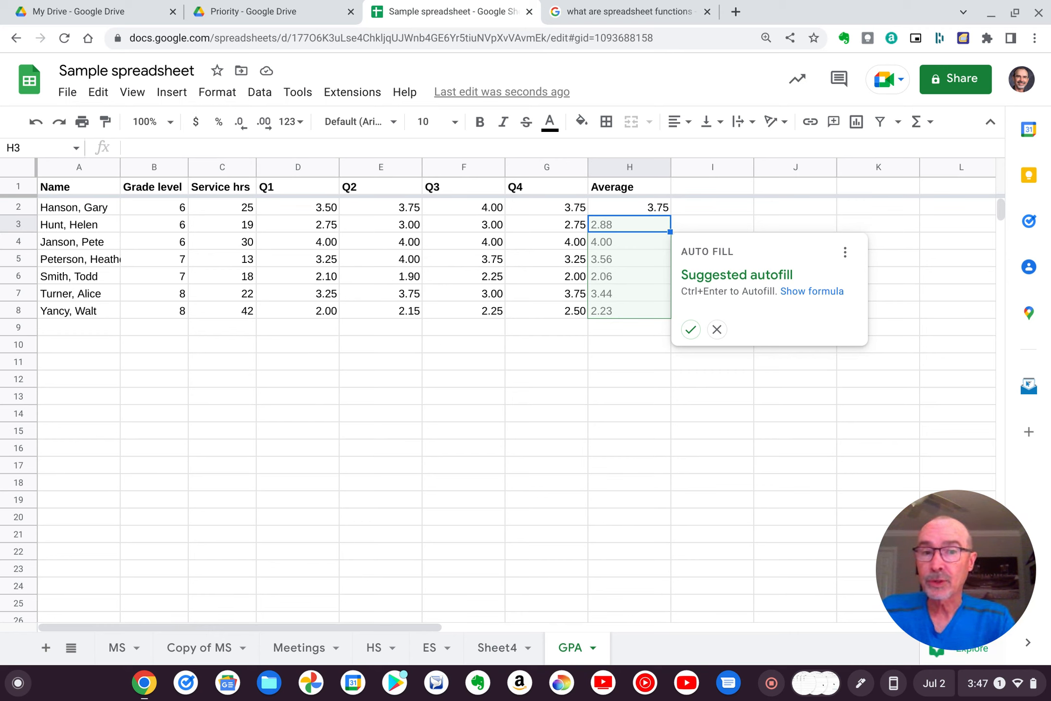
Accept the suggested autofill for the remaining Average cells and undo it.
left_click(691, 329)
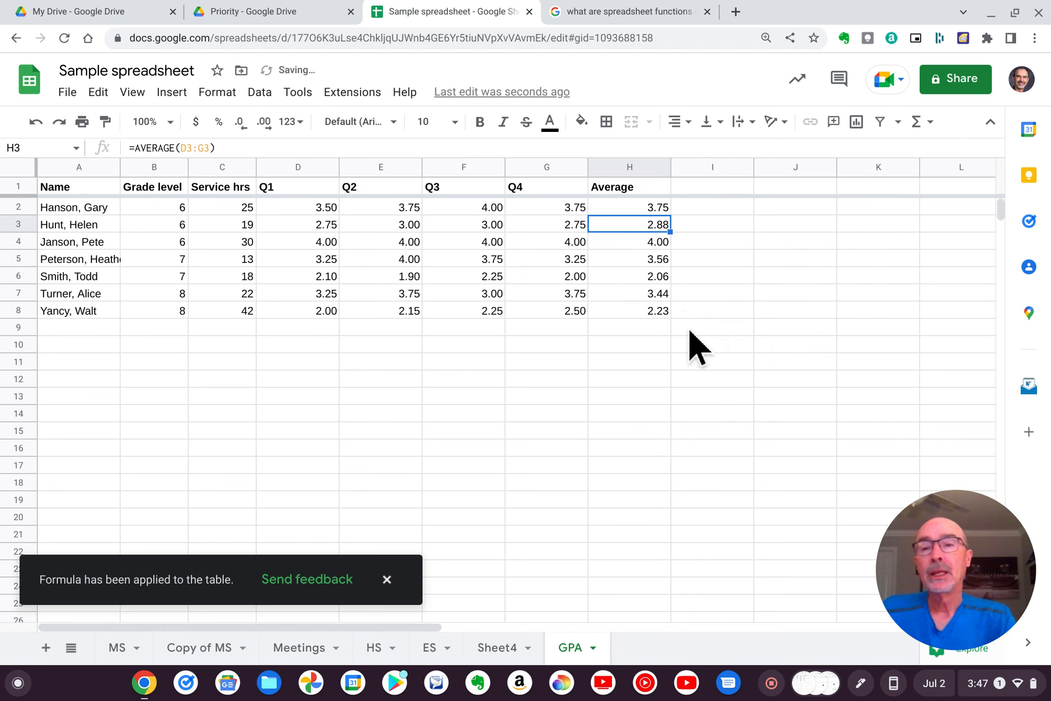
left_click(35, 124)
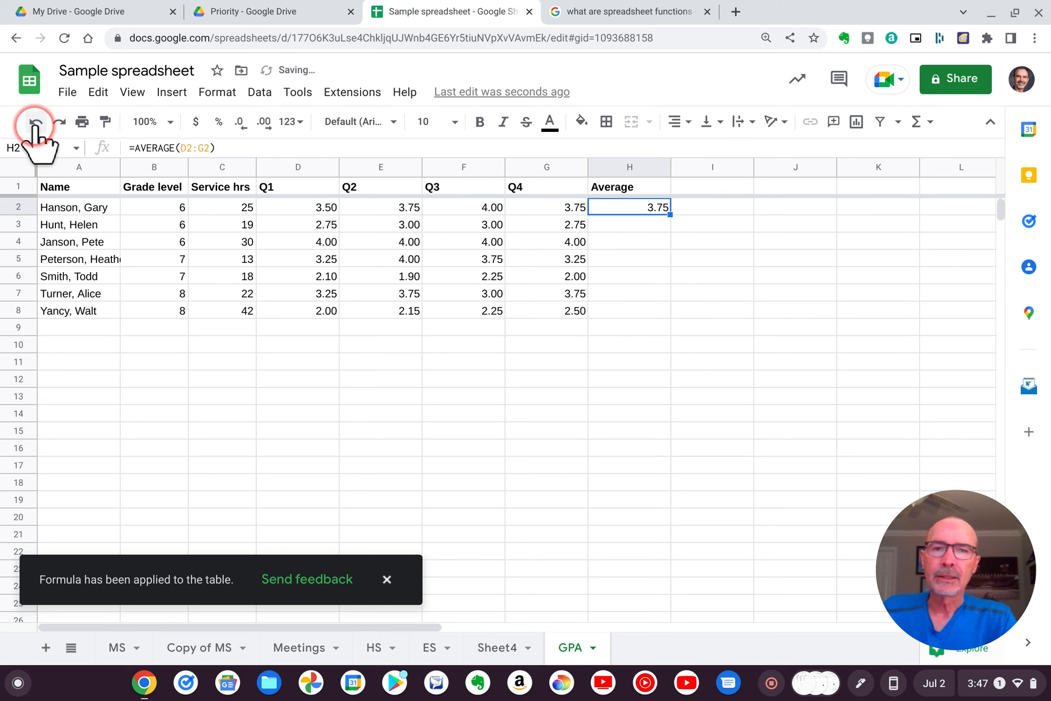
left_click(780, 305)
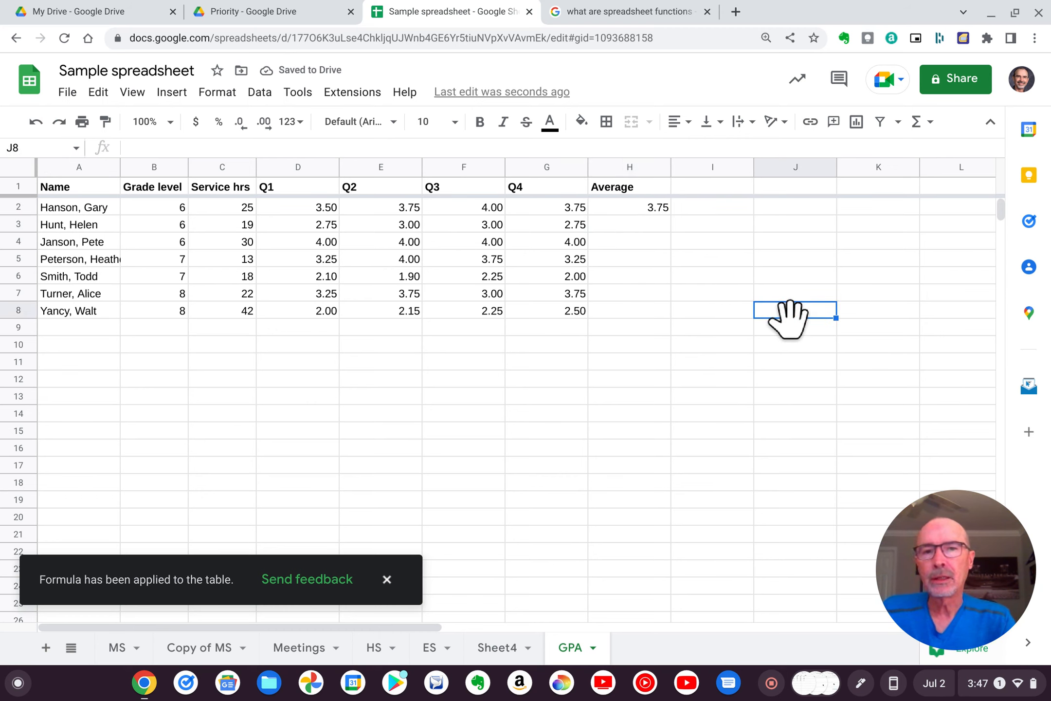
Fill the AVERAGE formula from H2 down through H8 for the remaining students.
left_click(648, 226)
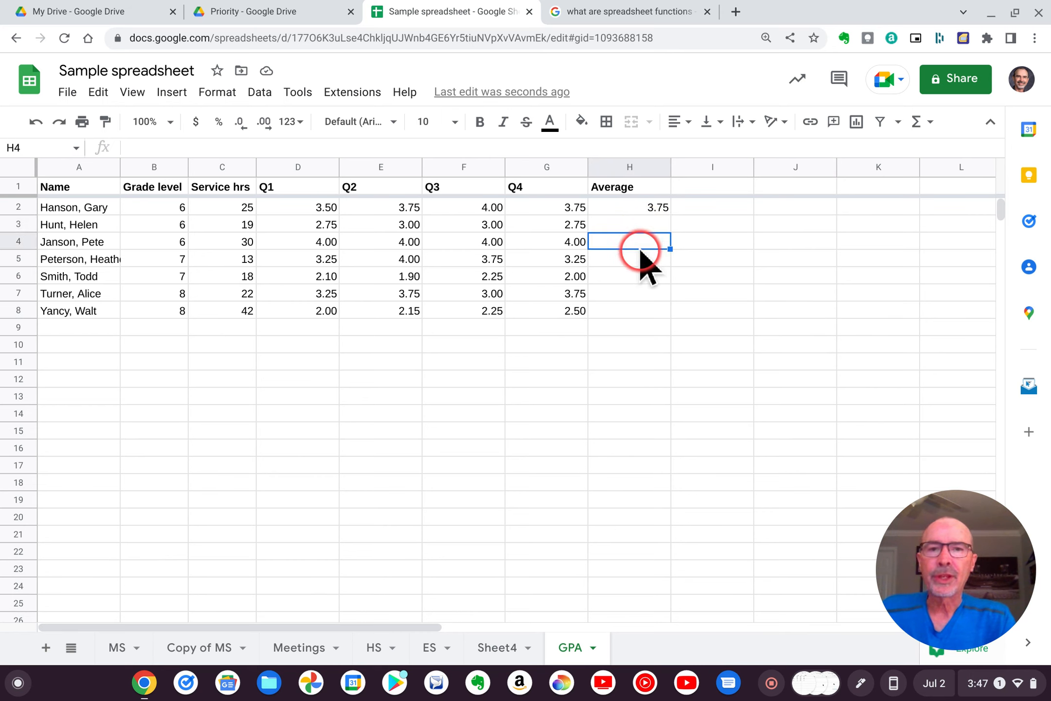
left_click(643, 258)
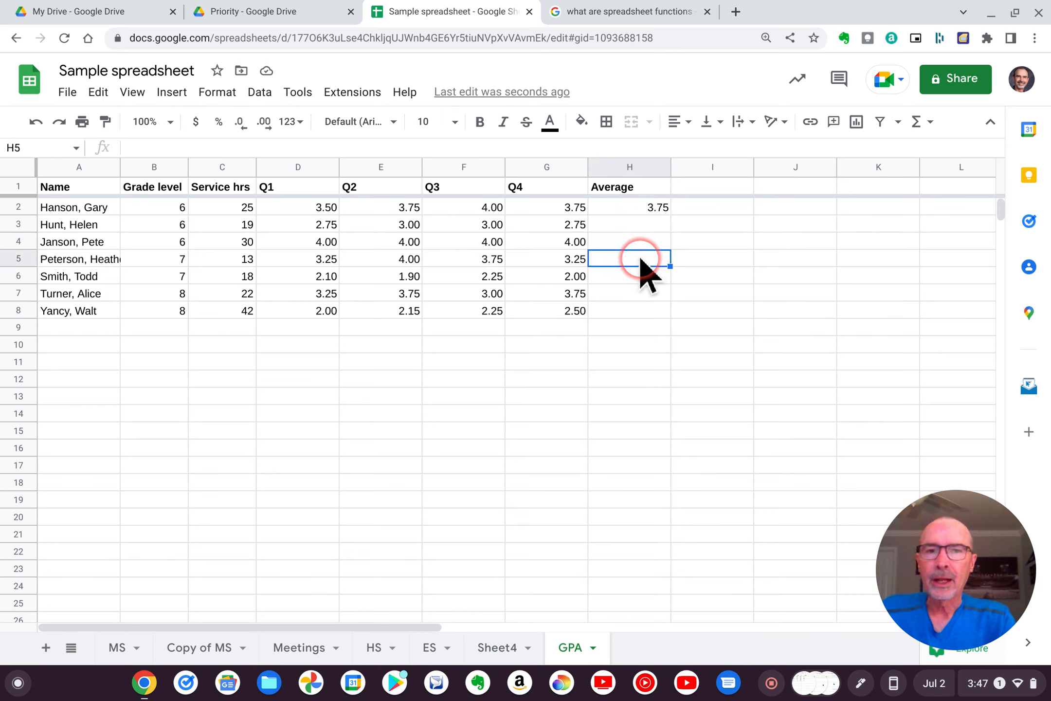
left_click(634, 204)
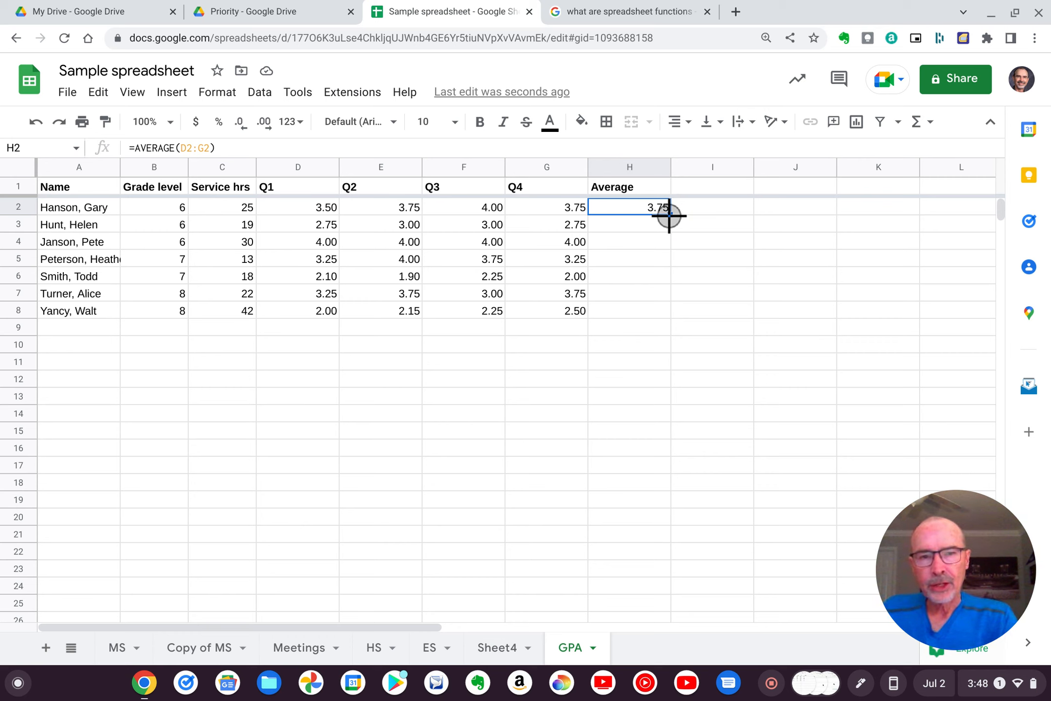
left_click_drag(669, 215, 662, 310)
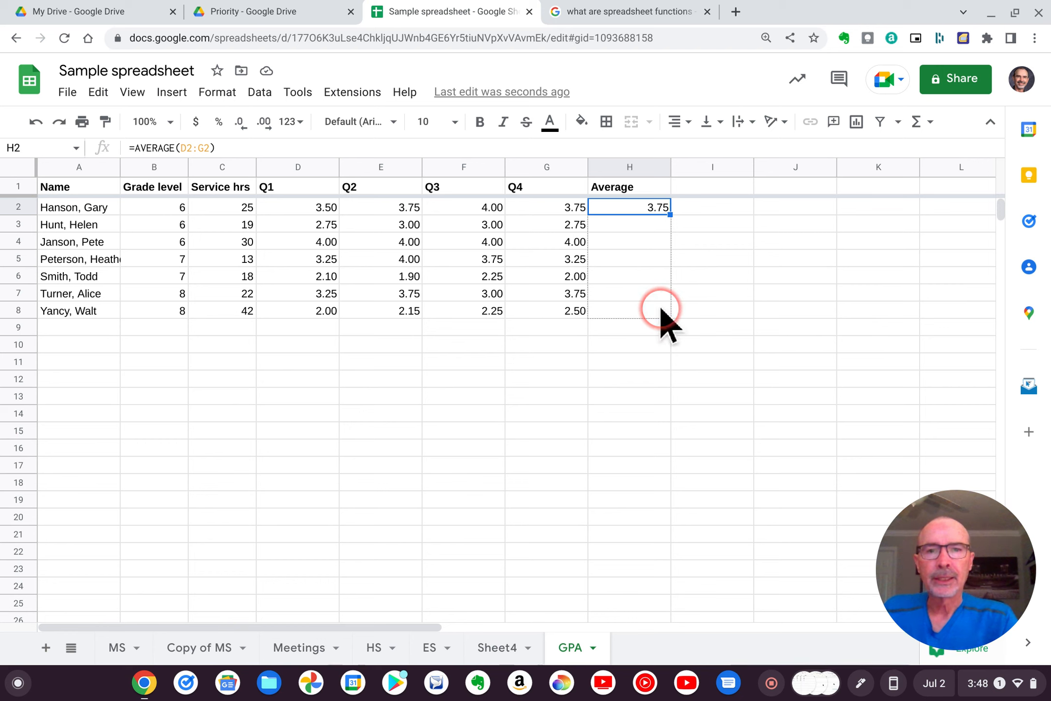
left_click(733, 300)
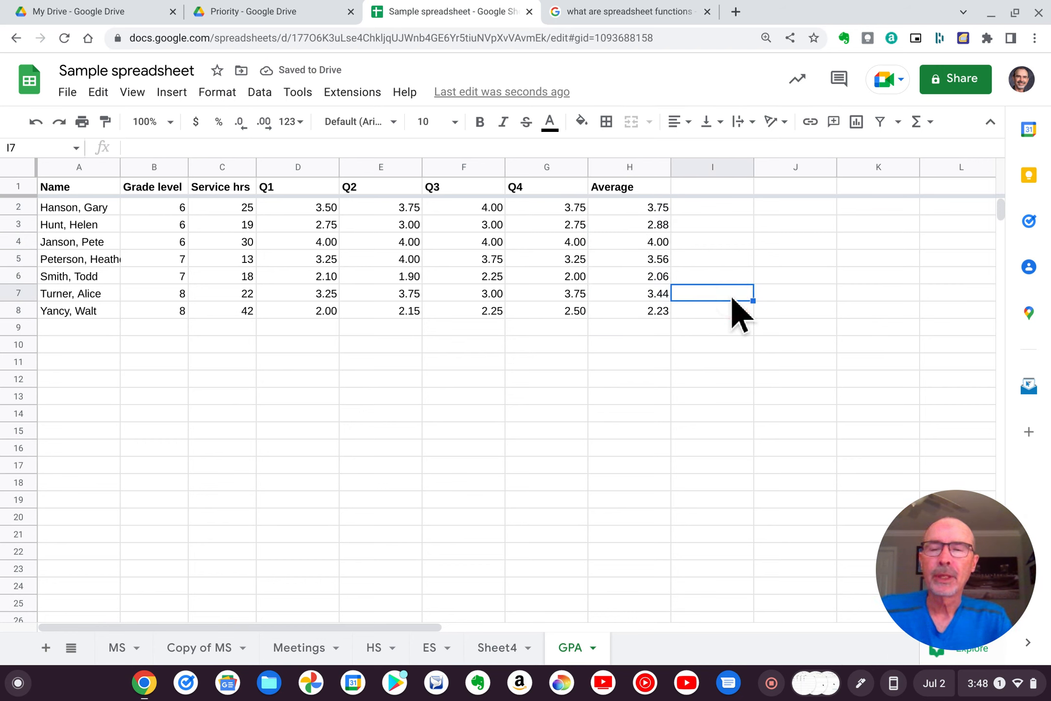
Review the AVERAGE formula in H2 and look over the functions list again.
left_click(650, 208)
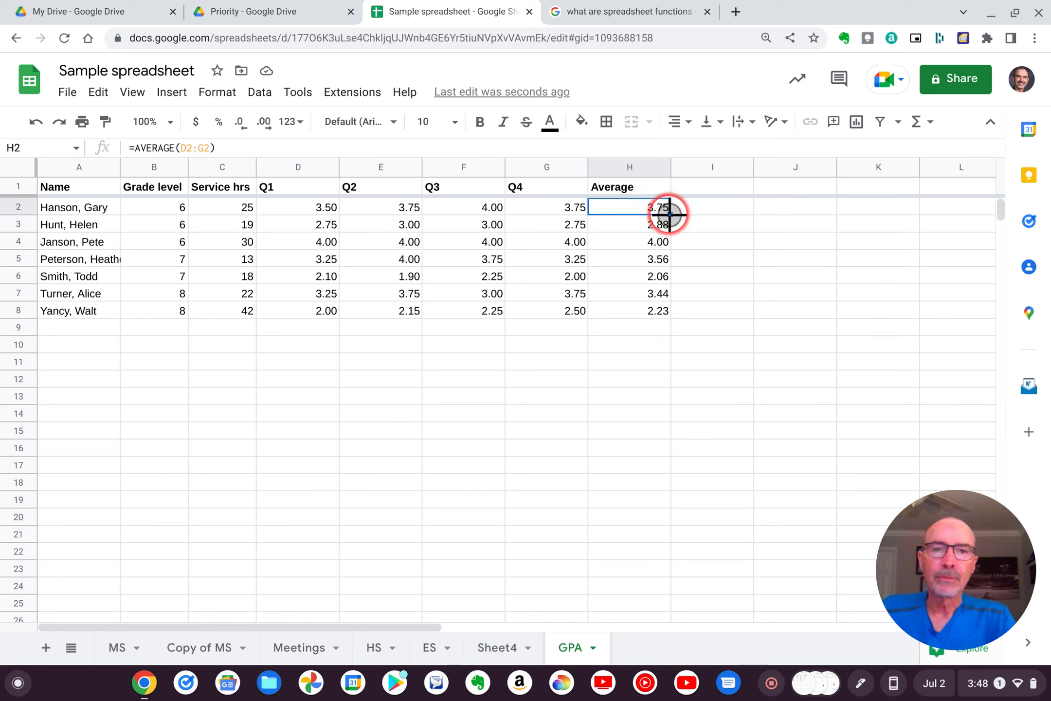
left_click(722, 311)
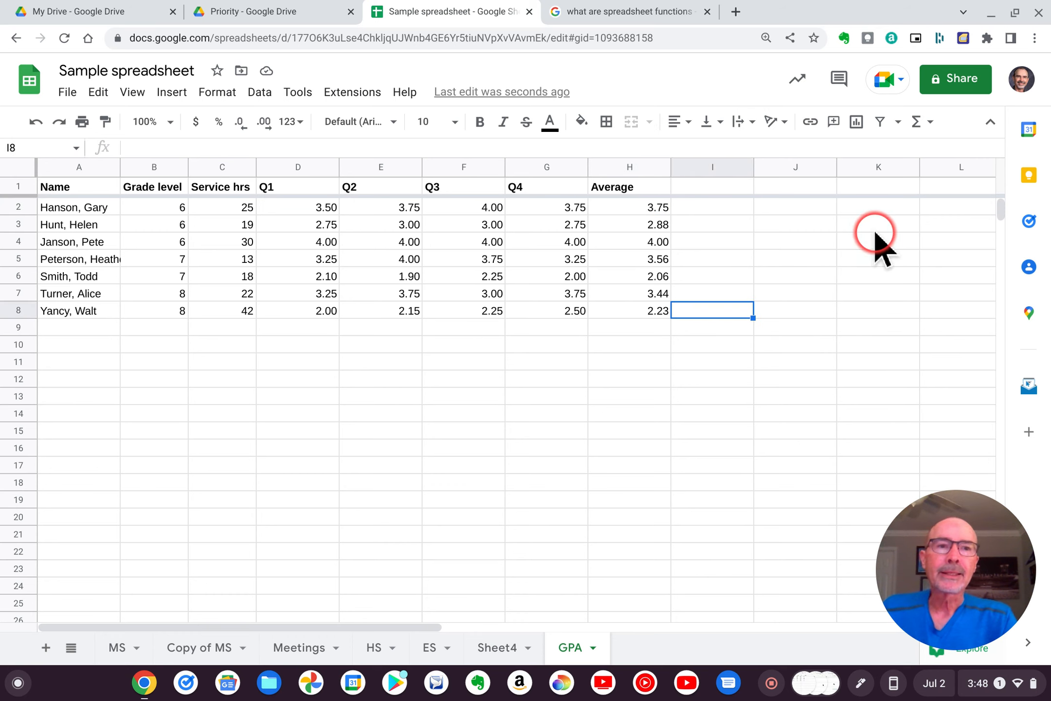
left_click(916, 123)
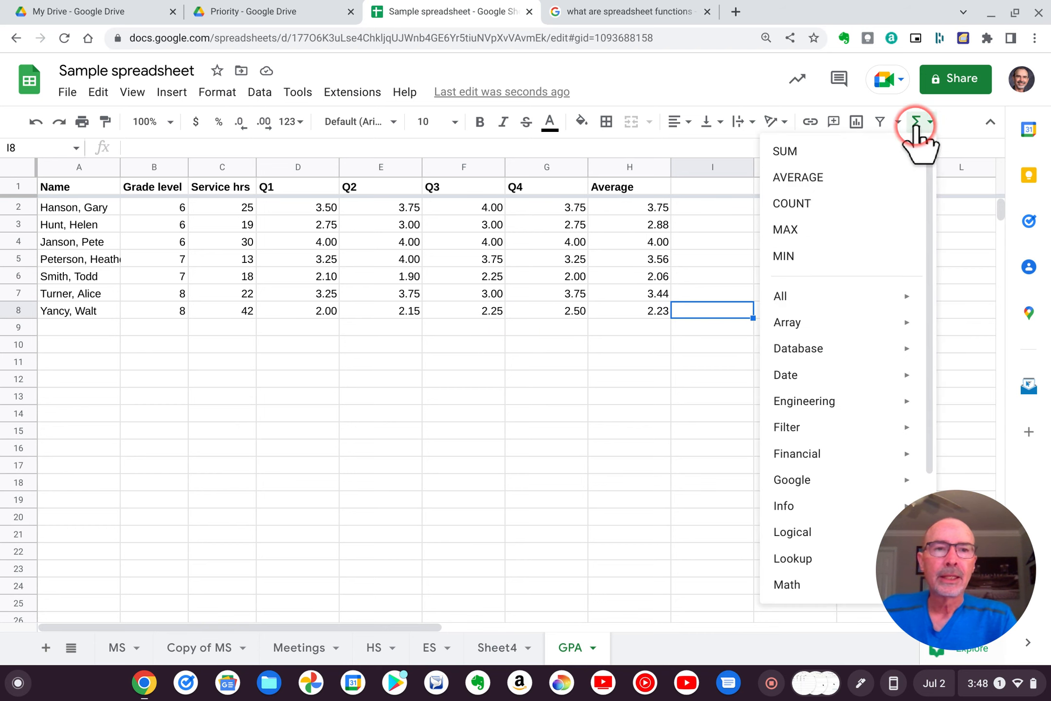
left_click(428, 466)
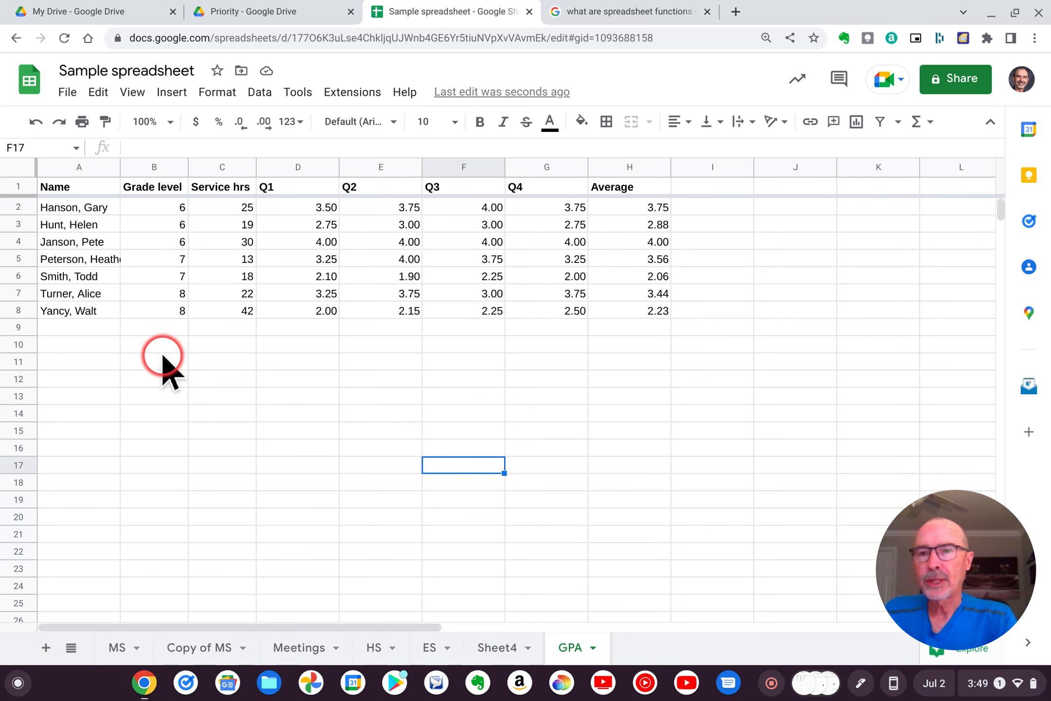
Count the numeric entries in the Grade level column with the COUNT function in B9 over B2:B8.
left_click(163, 327)
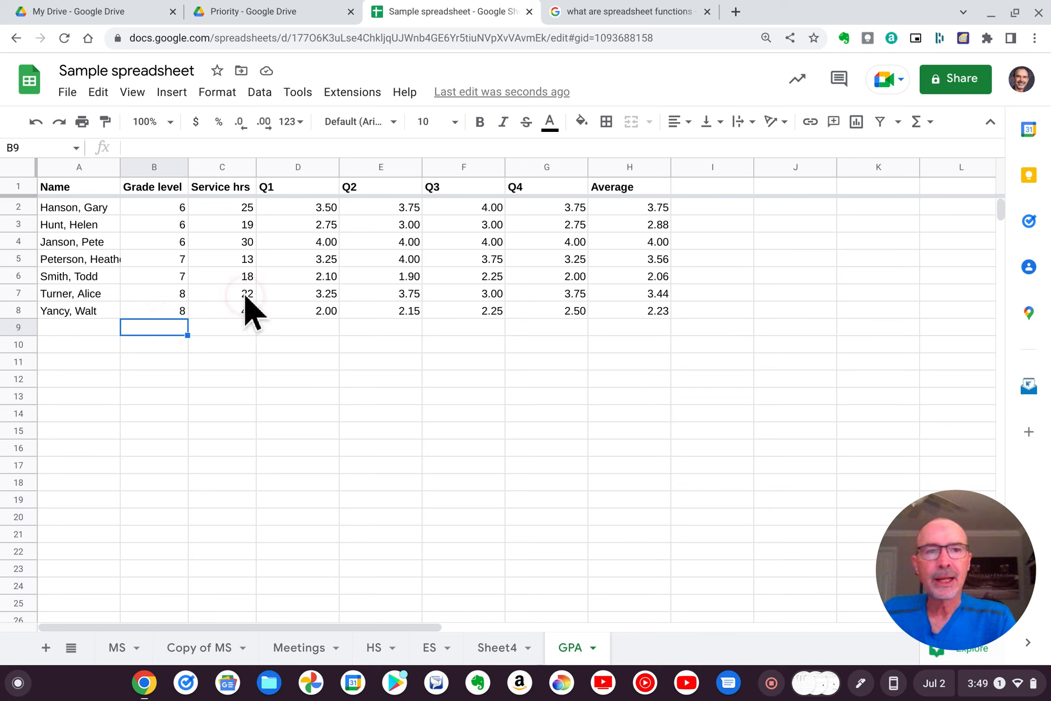
left_click(918, 125)
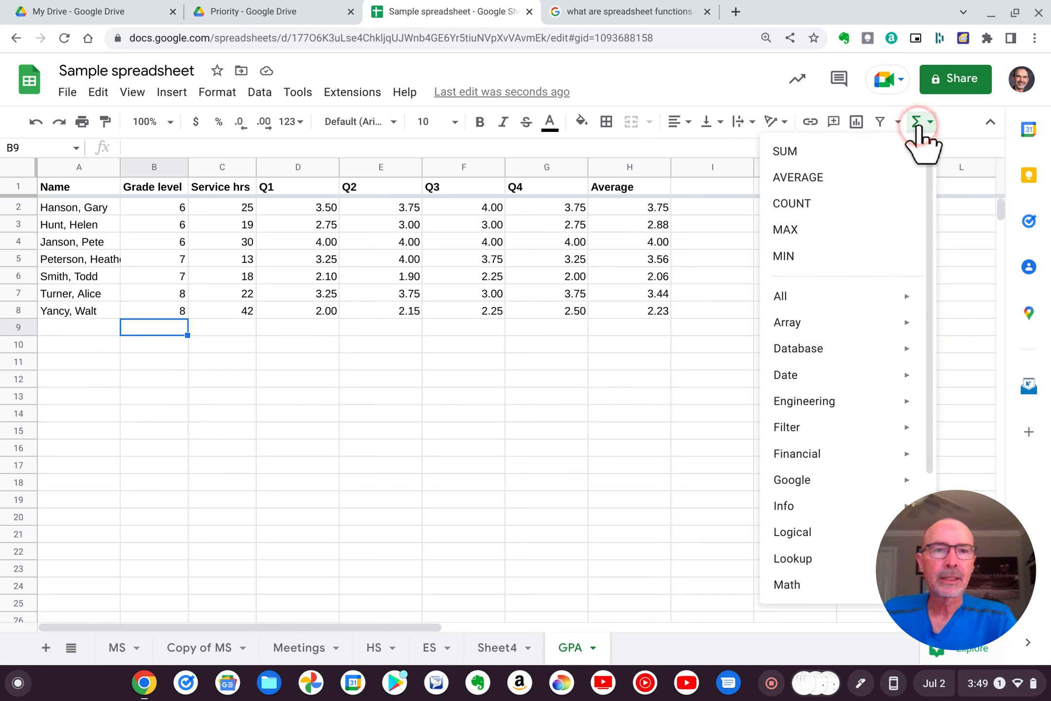
left_click(812, 201)
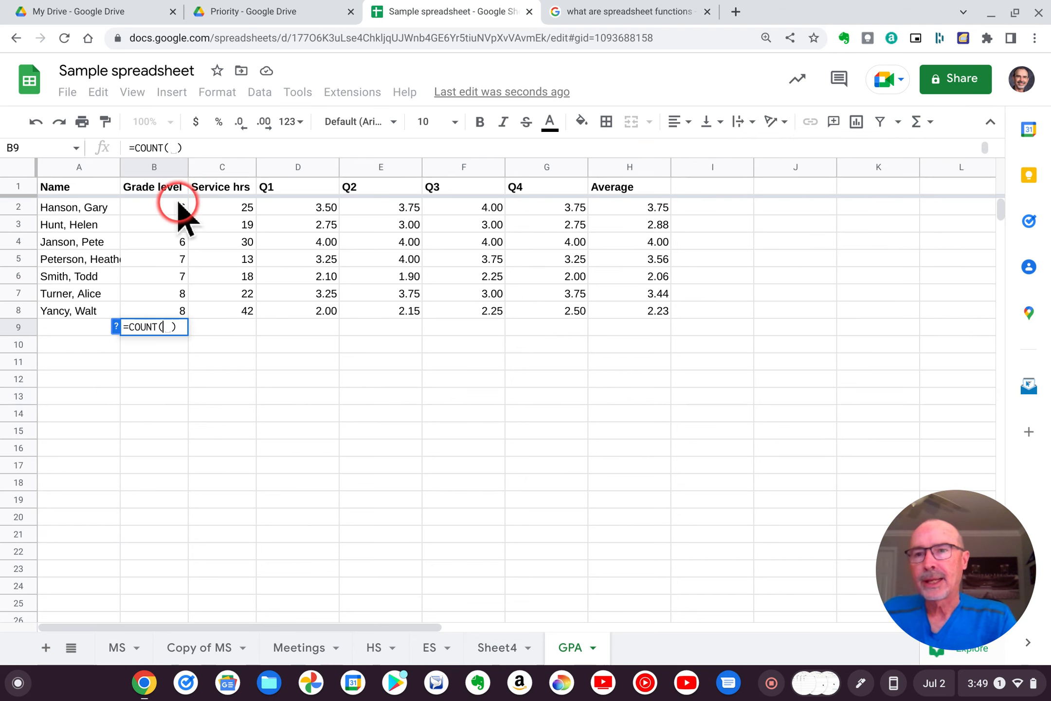
left_click_drag(179, 206, 172, 307)
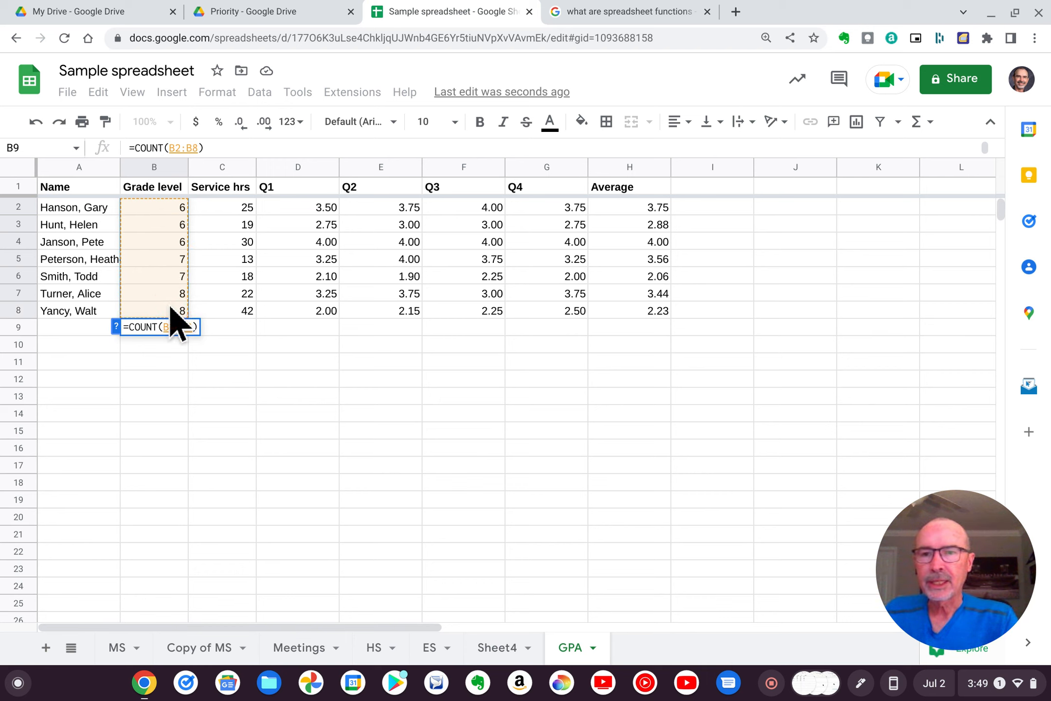
key("Return")
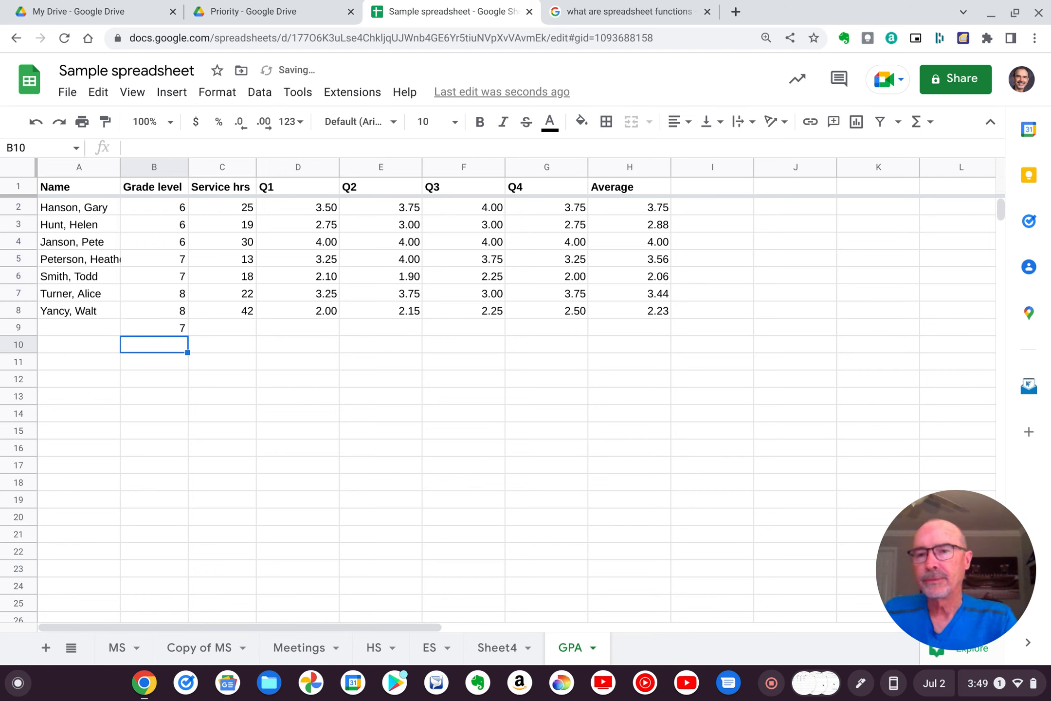
Try to count the student names with the COUNT function in A9 over A2:A8.
left_click(96, 326)
key("ctrl+b")
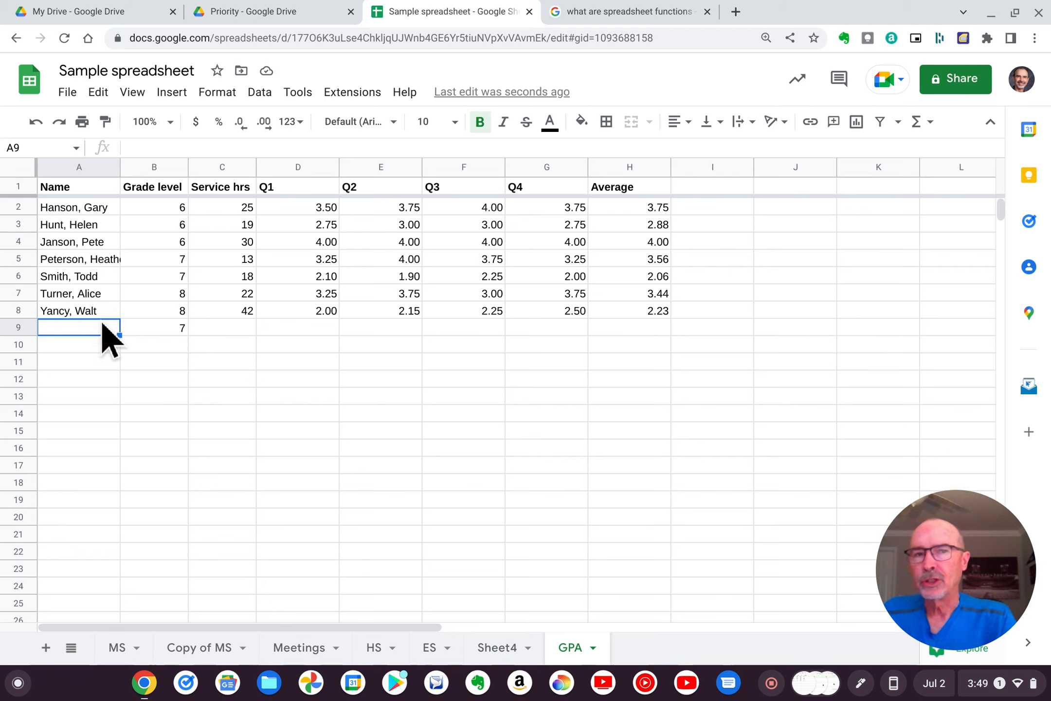
left_click(916, 123)
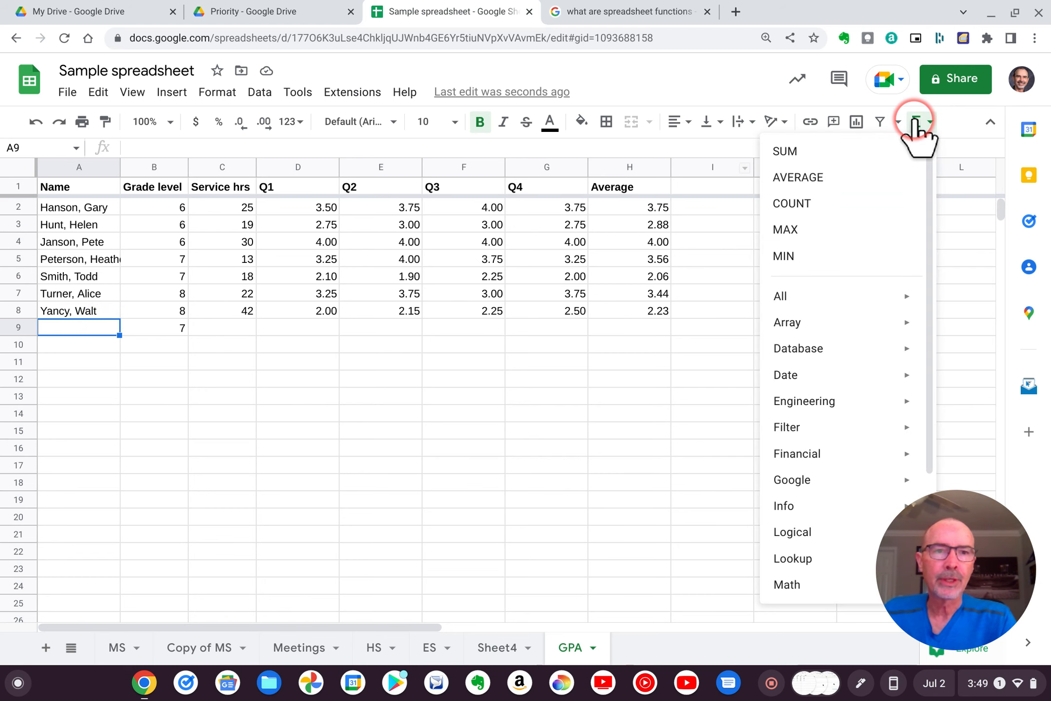
left_click(833, 205)
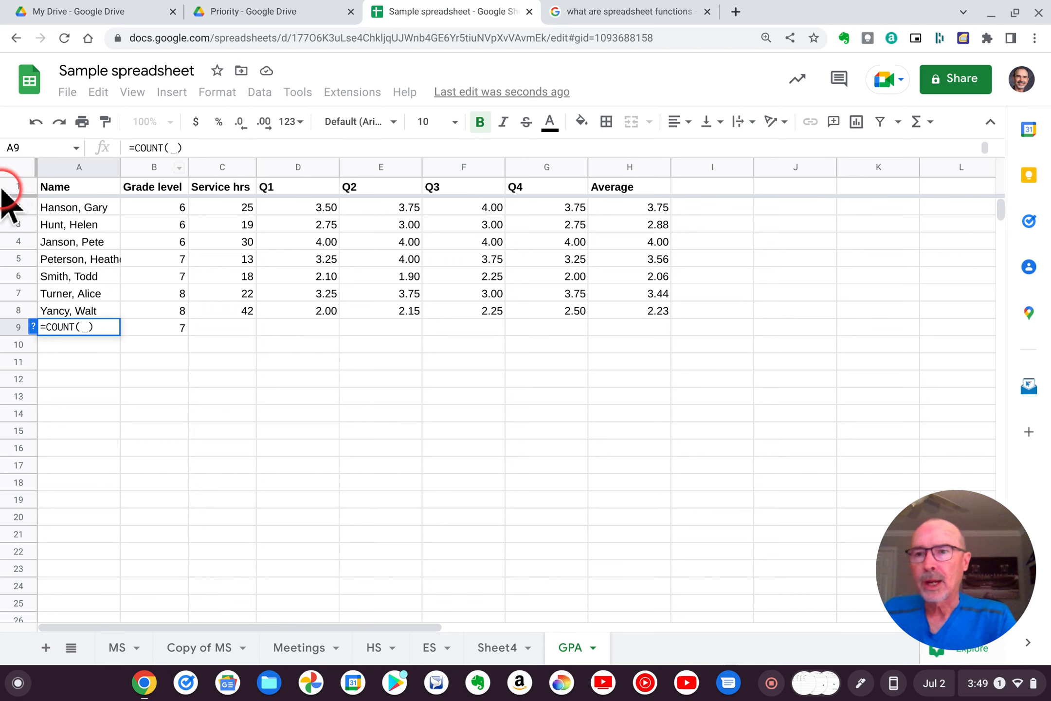
left_click_drag(68, 208, 91, 310)
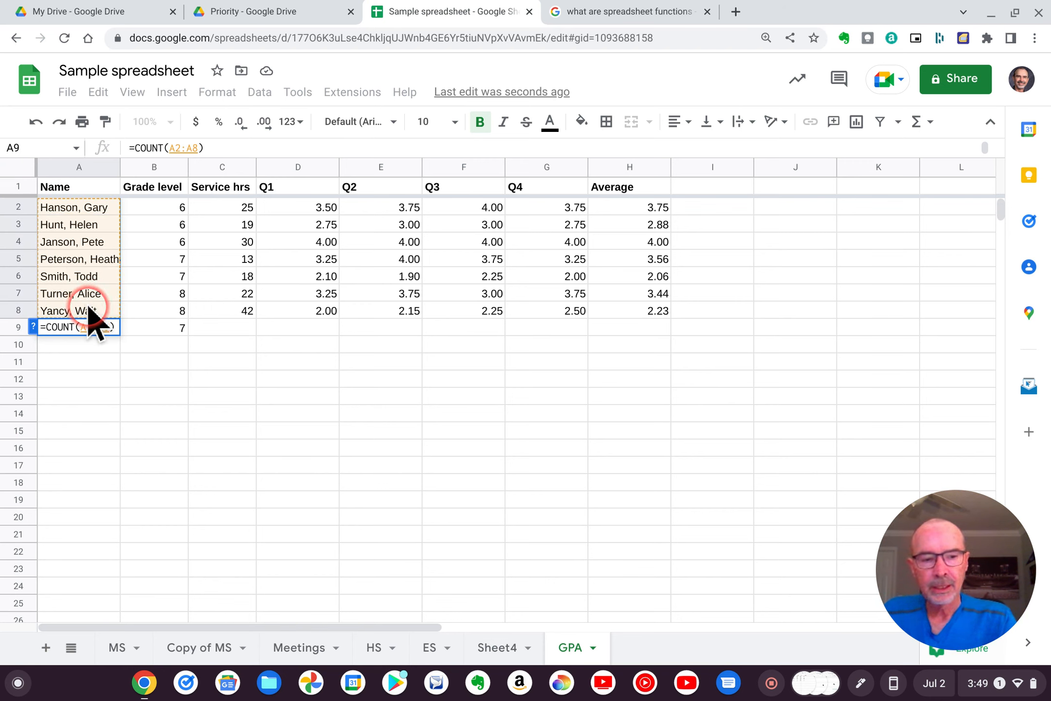
key("Return")
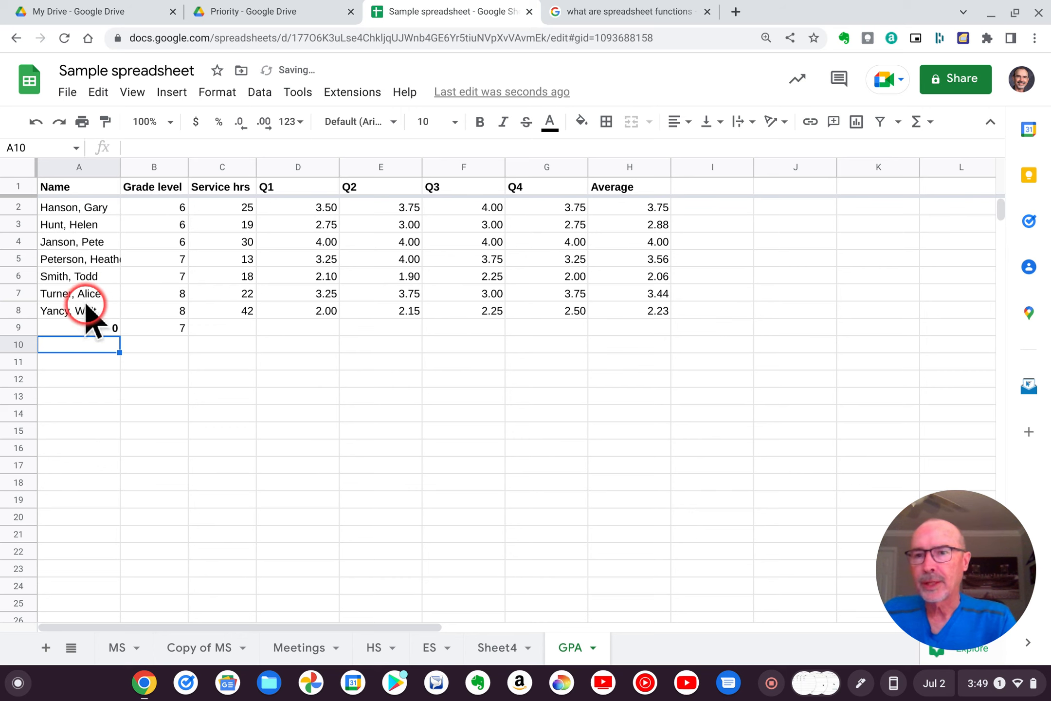
Clear the COUNT formulas from A9 and B9 below the Name and Grade level columns.
left_click(103, 326)
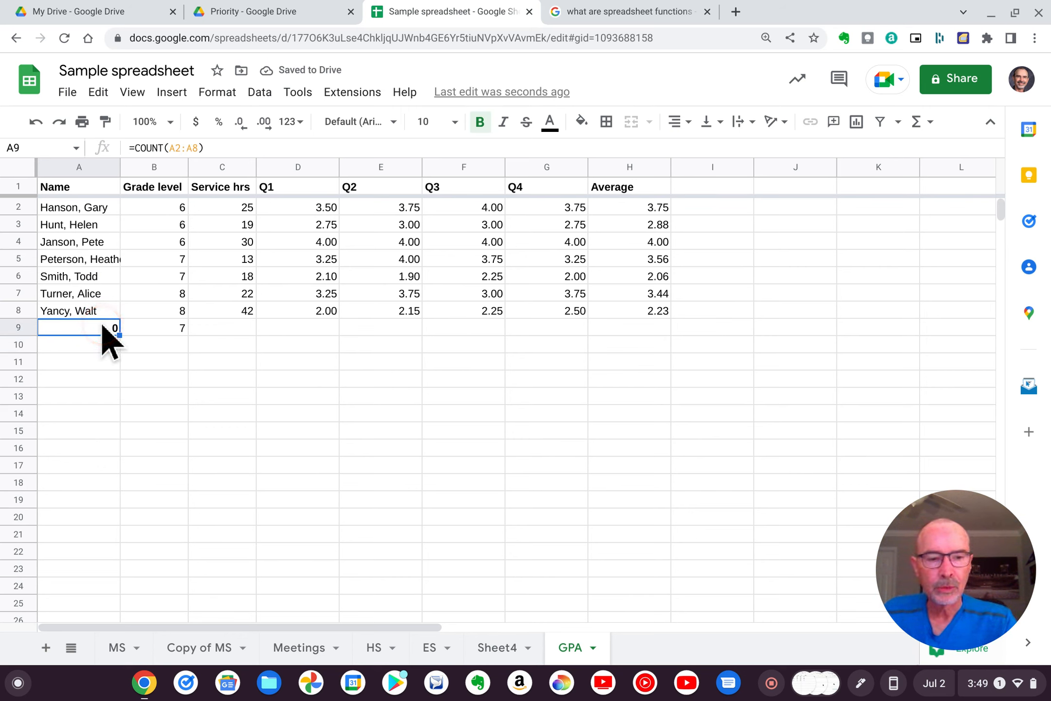
key("Delete")
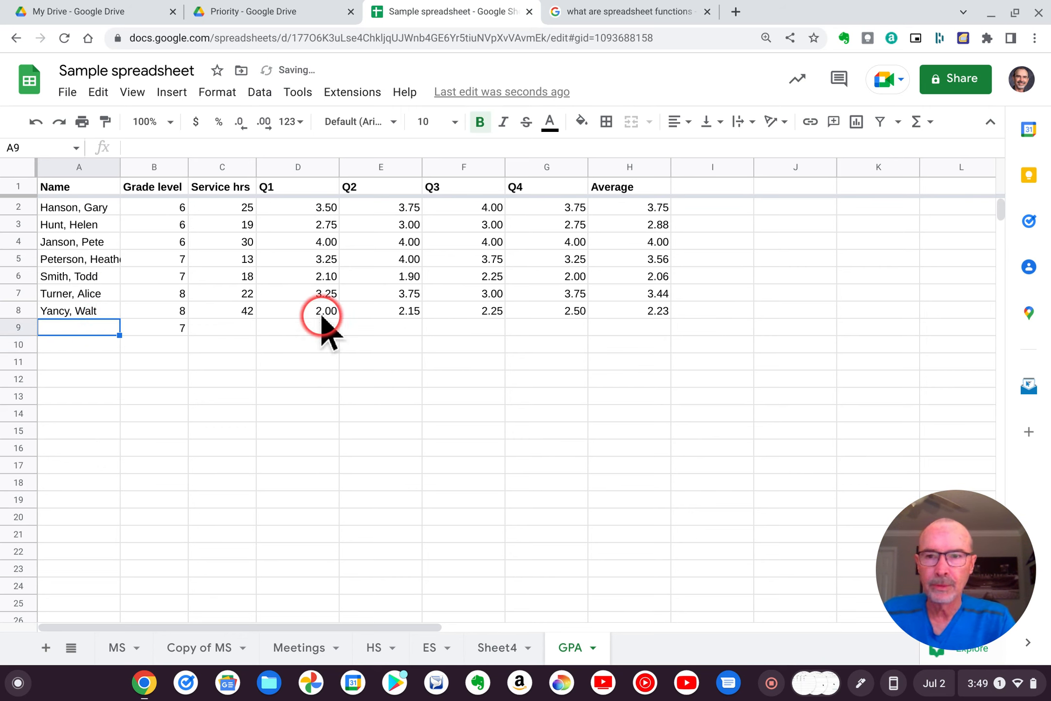
left_click(174, 329)
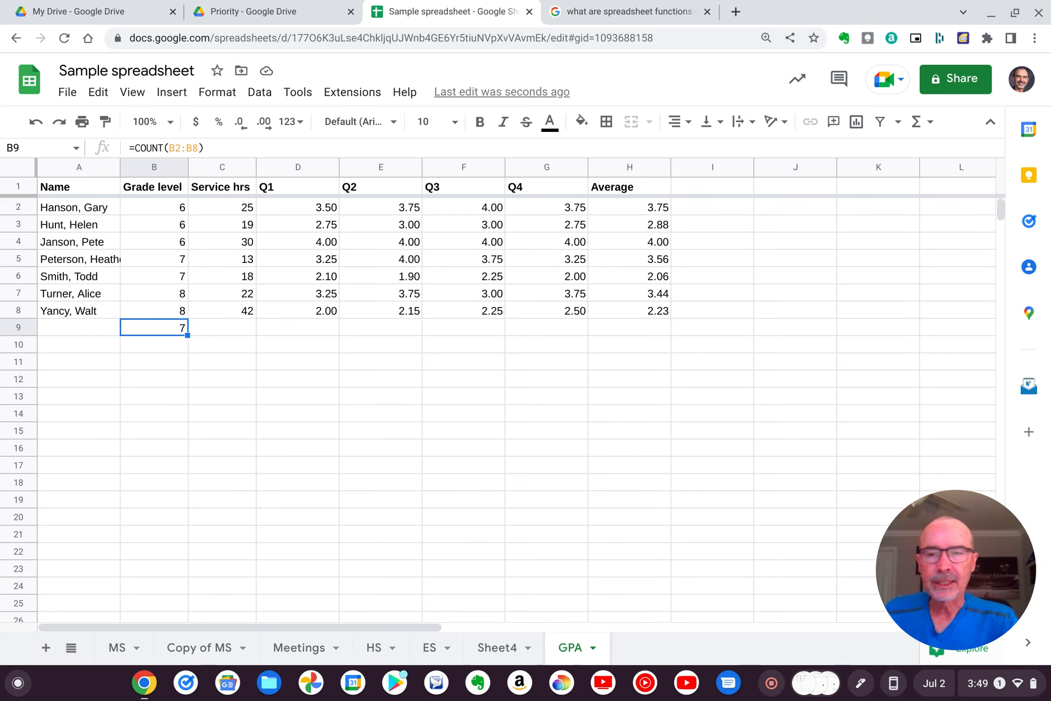
key("Delete")
left_click(916, 124)
left_click(917, 126)
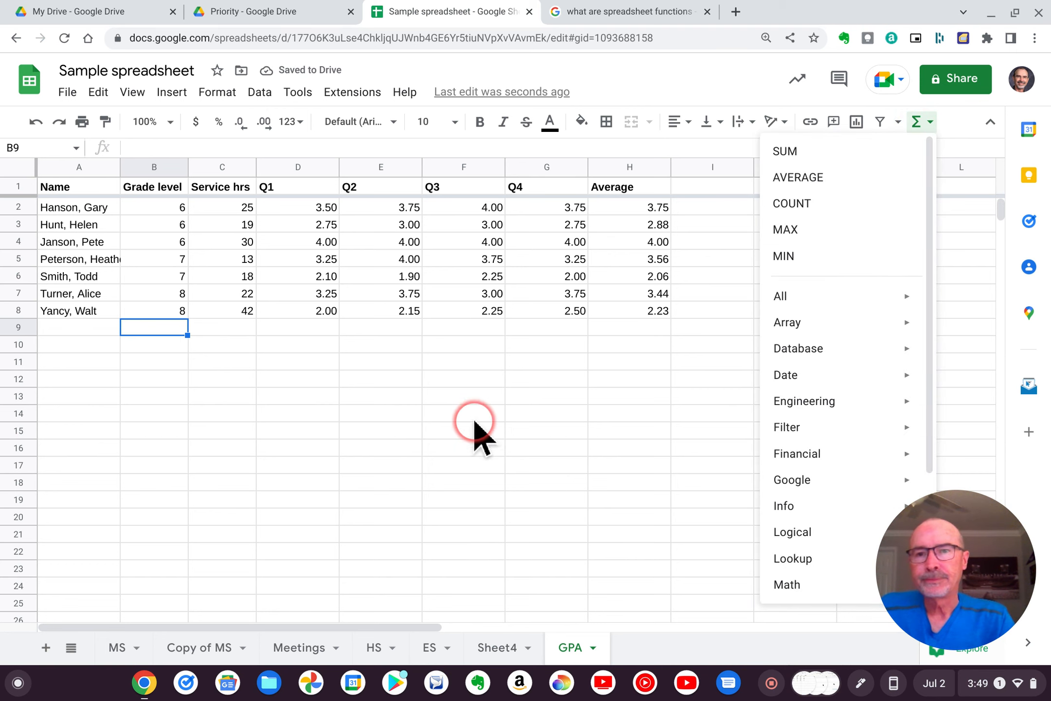
left_click(448, 464)
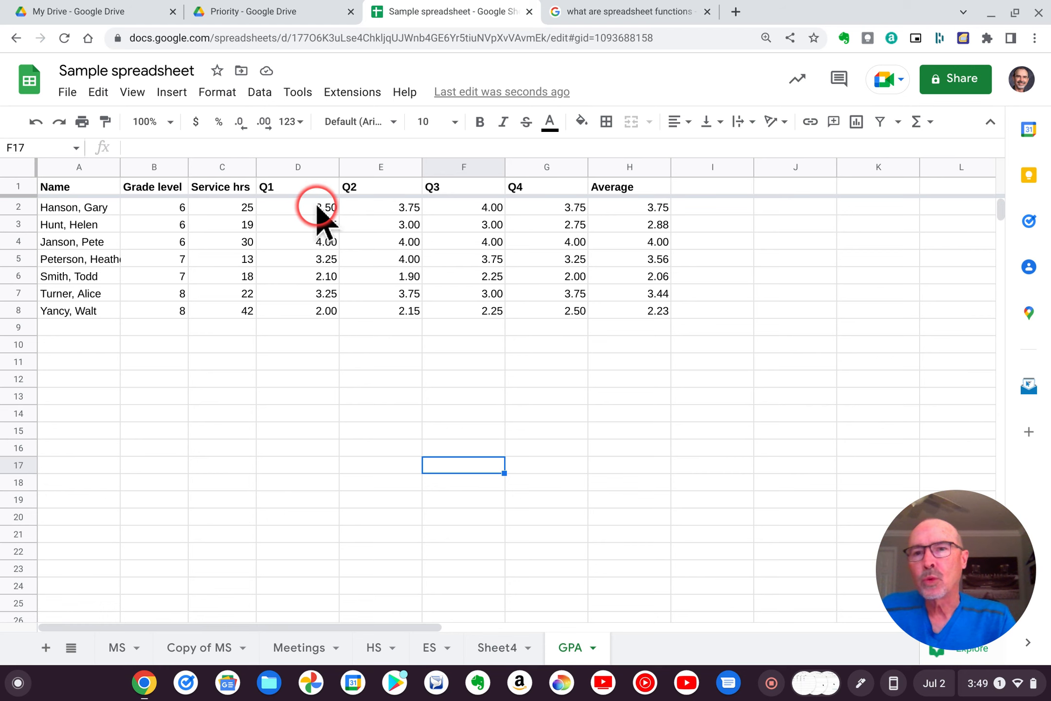
Find the highest Q1 grade with the MAX function in D9 over D2:D8.
left_click(308, 327)
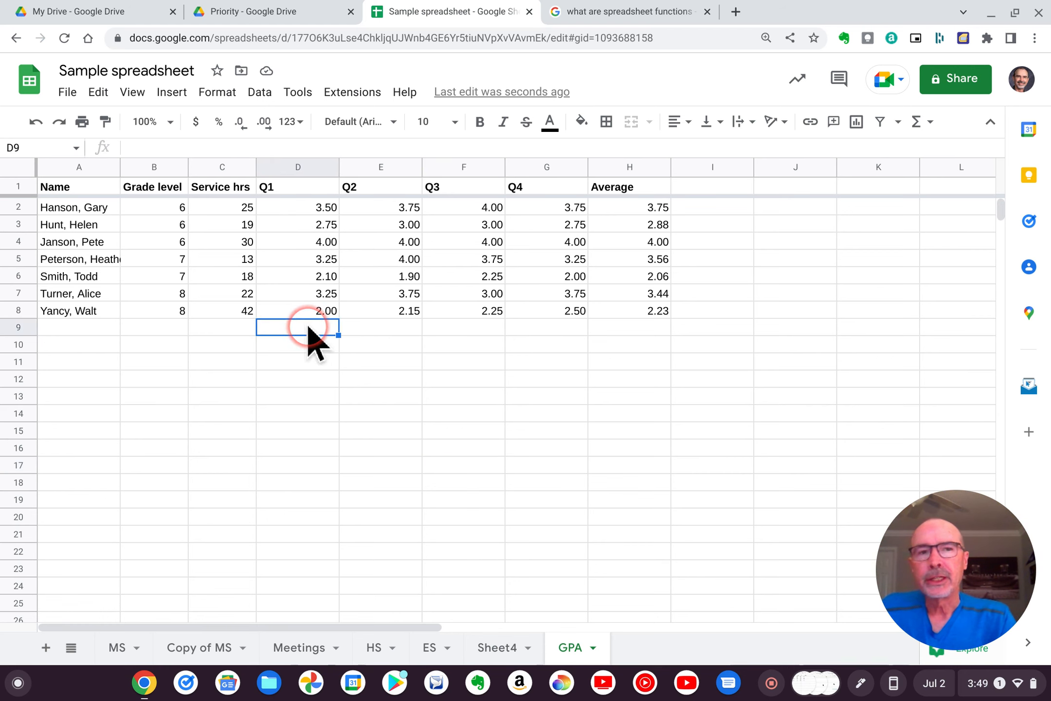
left_click(915, 122)
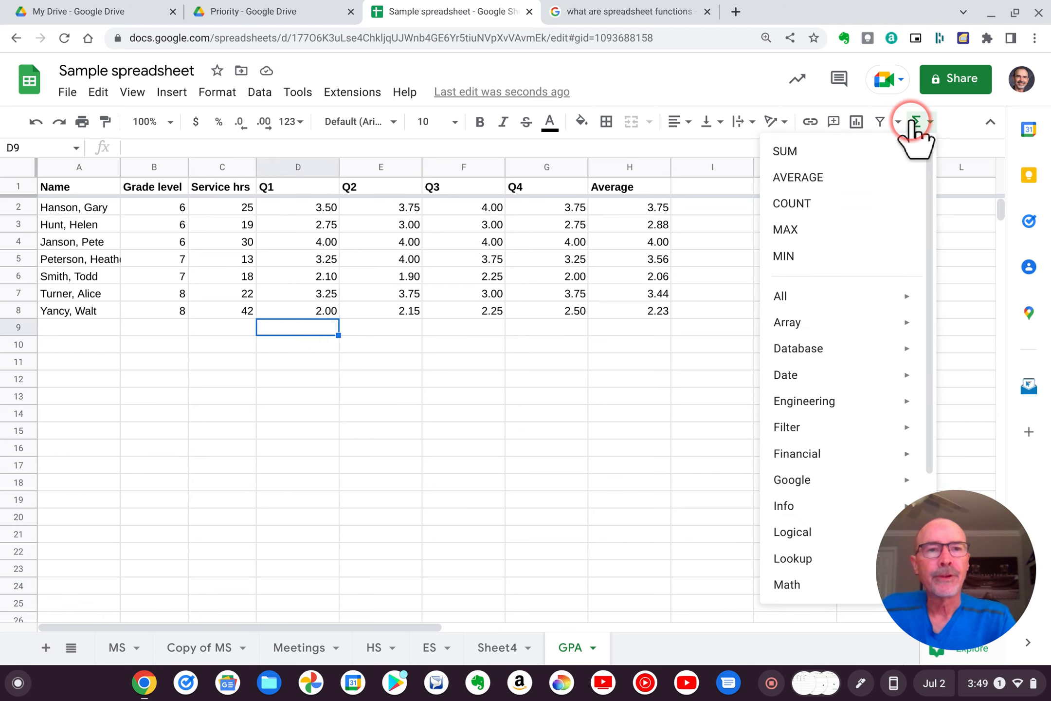
left_click(846, 229)
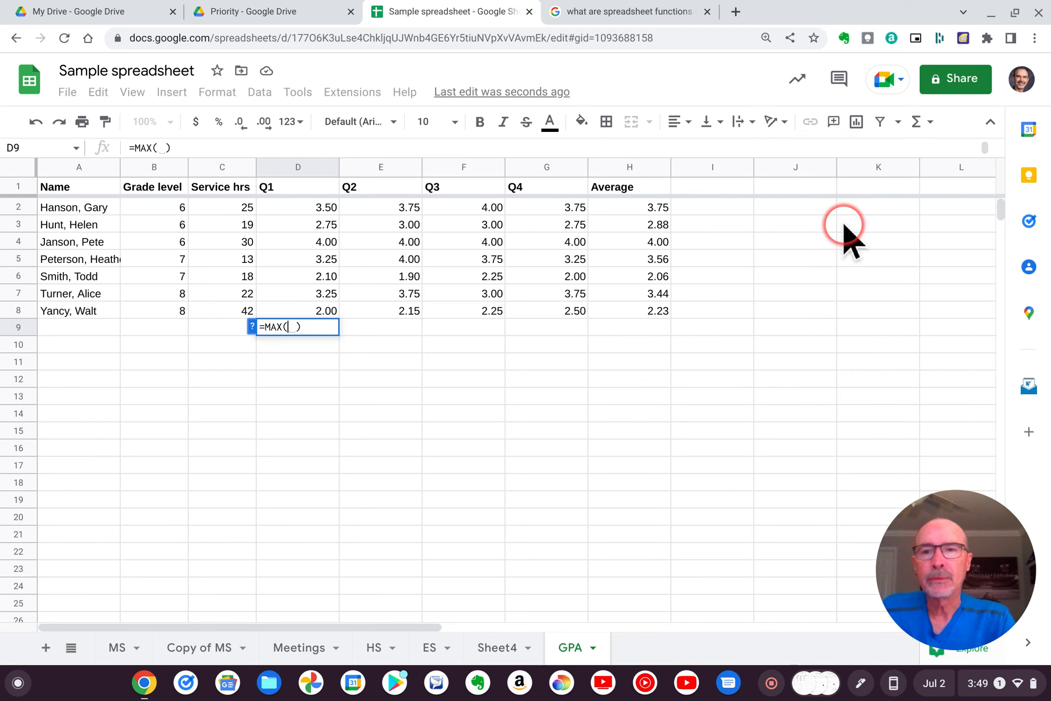
left_click_drag(321, 207, 322, 311)
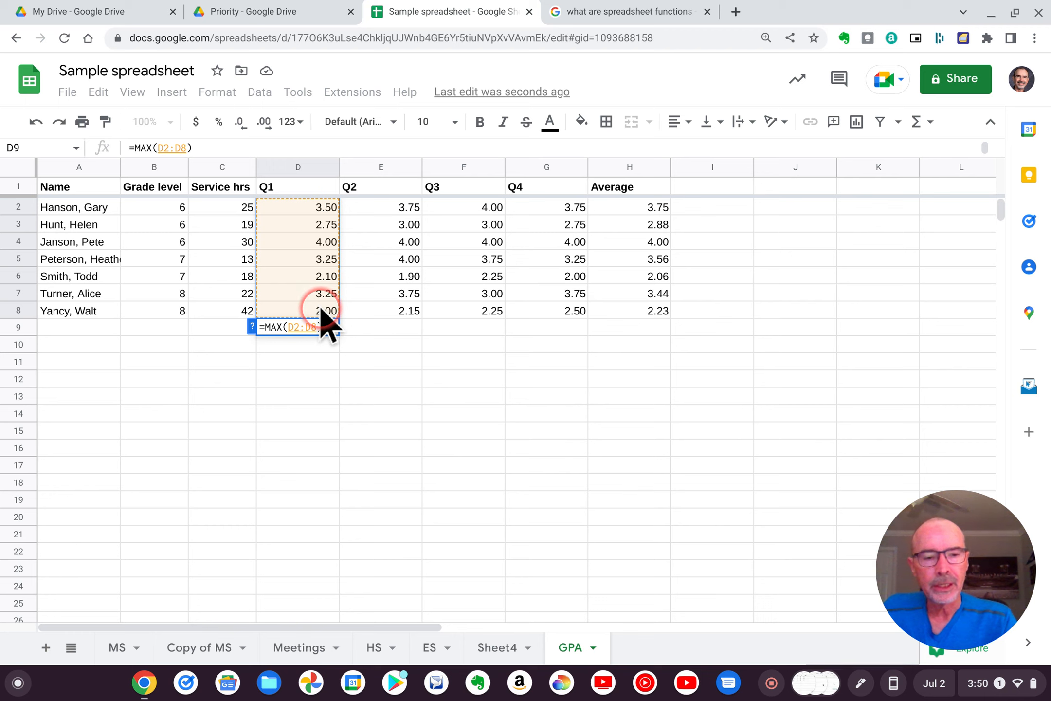
key("Return")
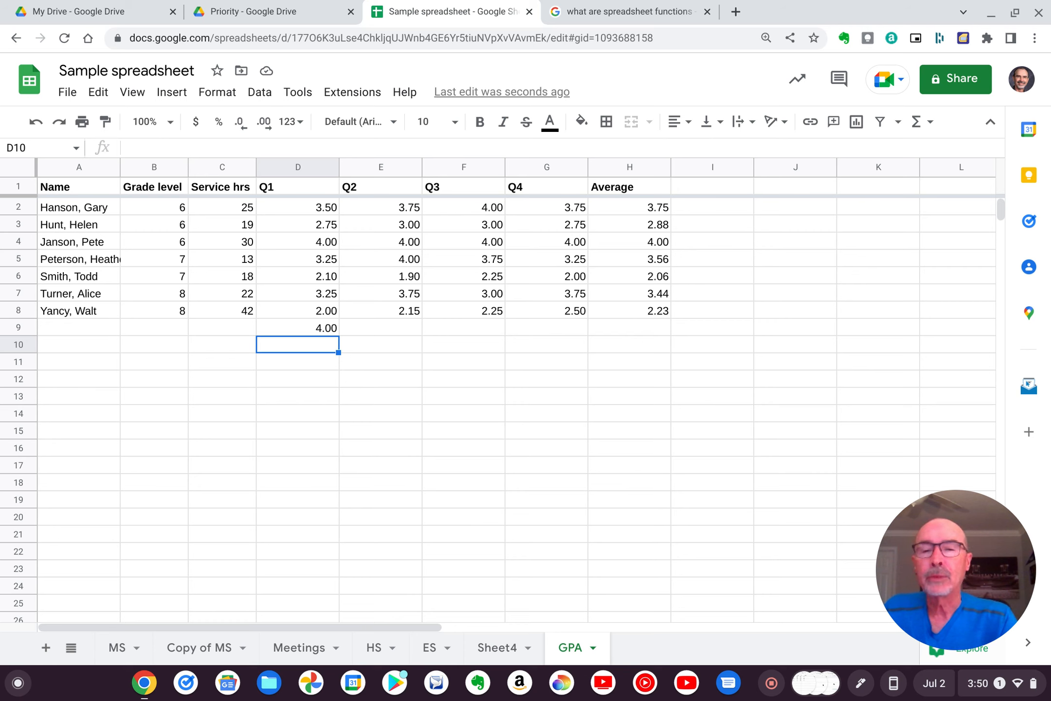
Find the lowest Q2 grade with the MIN function in E9 over E2:E8.
left_click(394, 326)
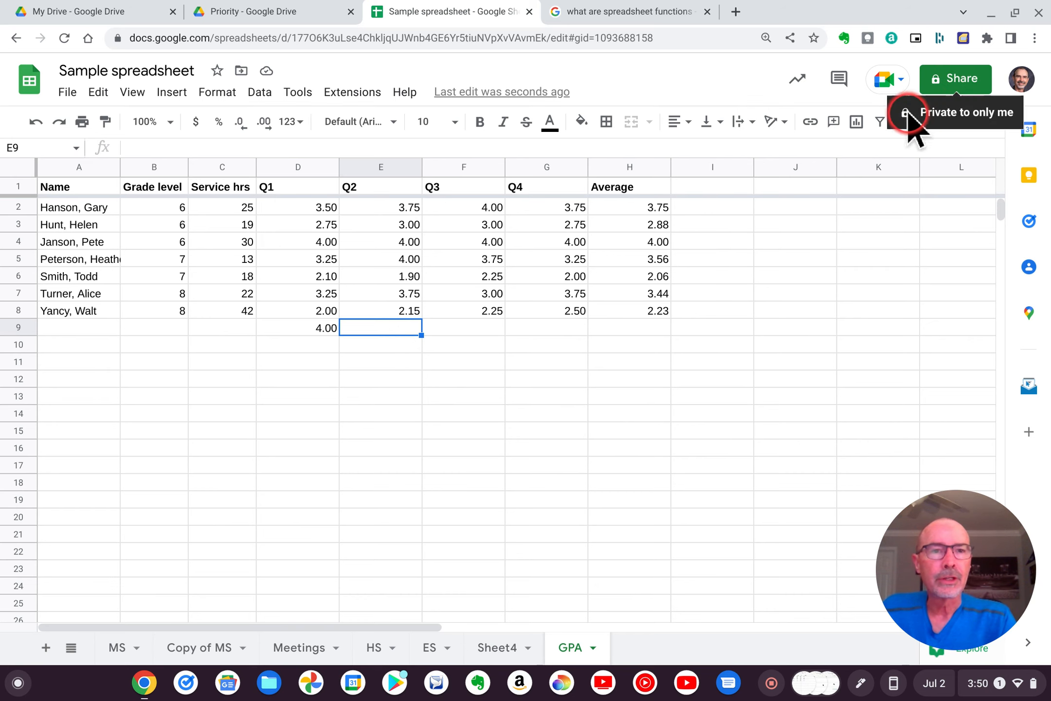
left_click(917, 123)
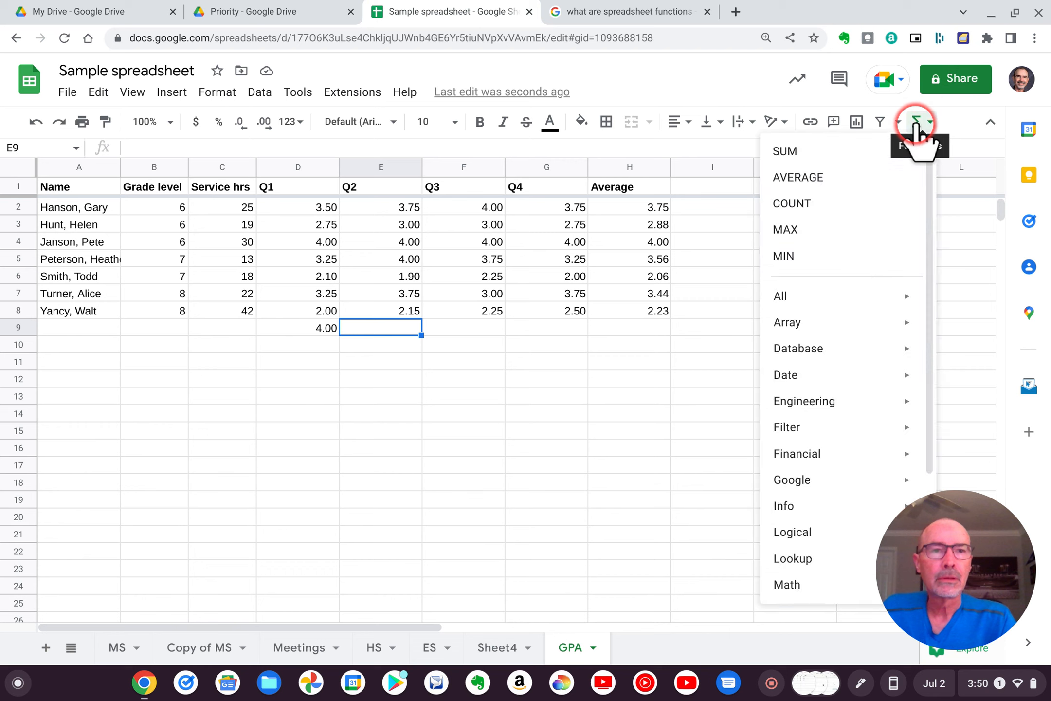
left_click(804, 257)
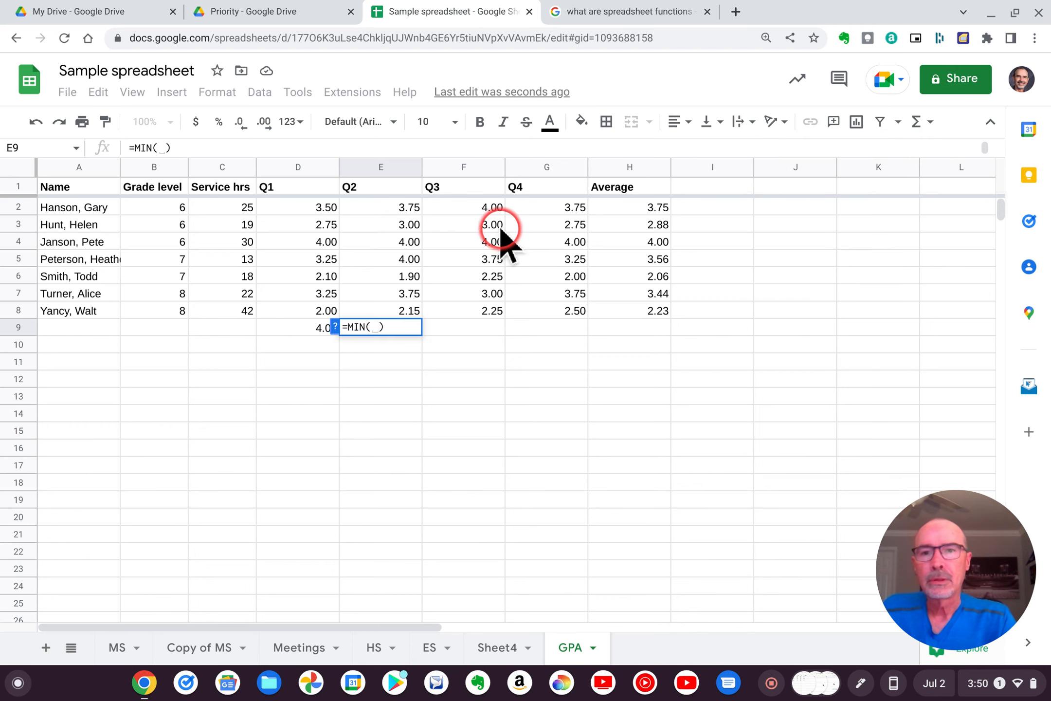
left_click(391, 207)
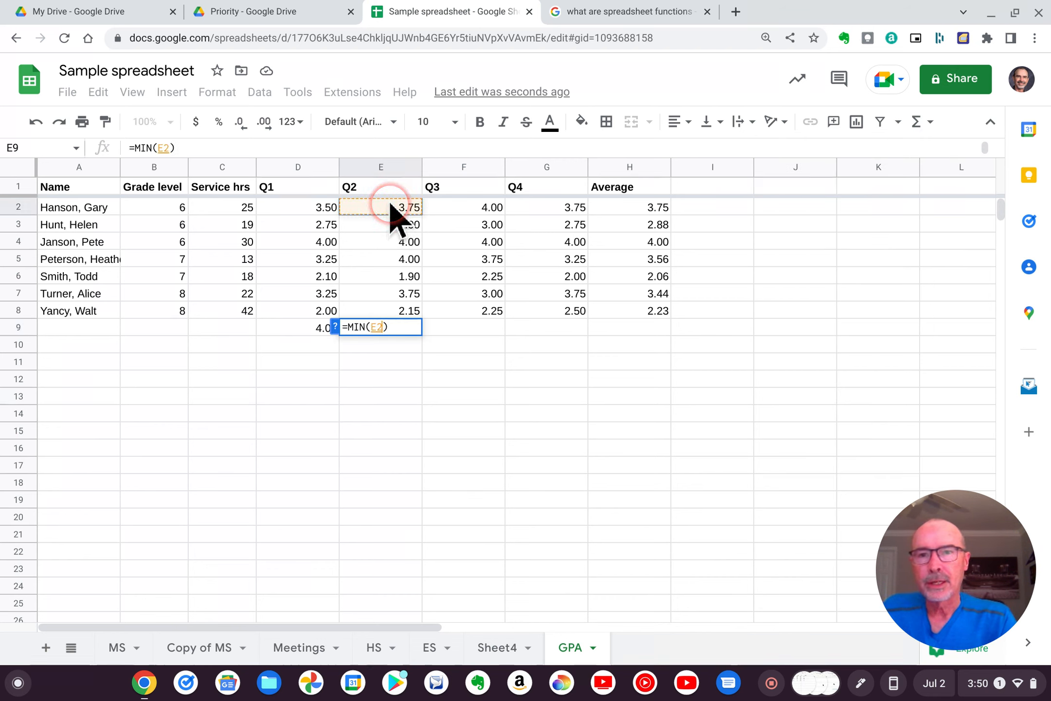
left_click_drag(391, 204, 391, 306)
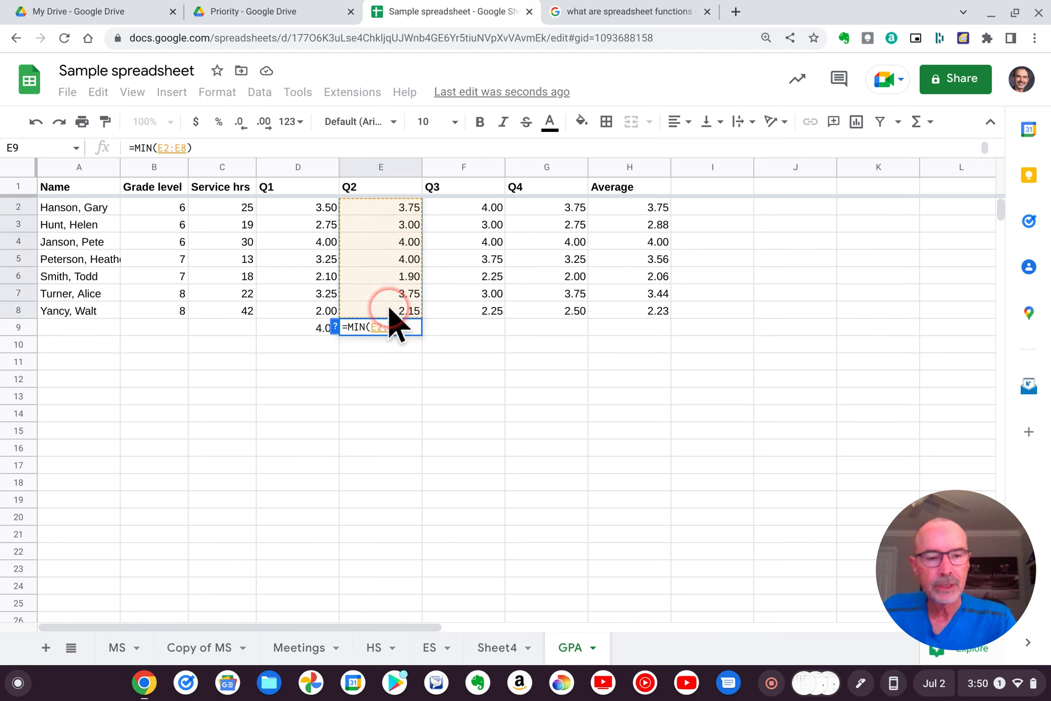
key("Return")
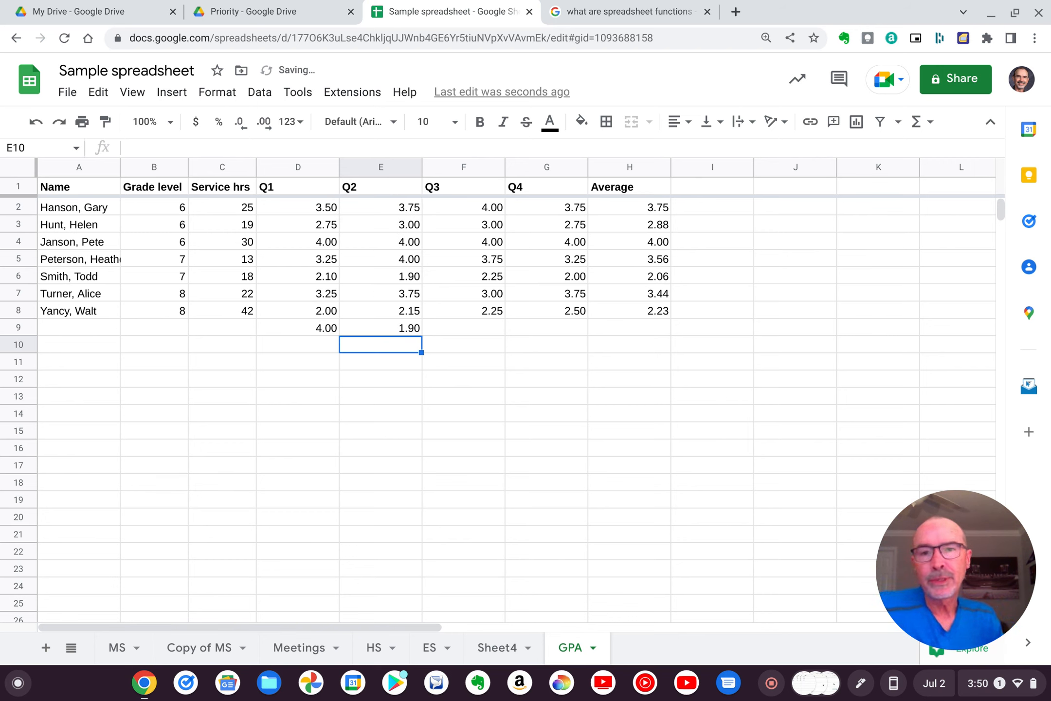